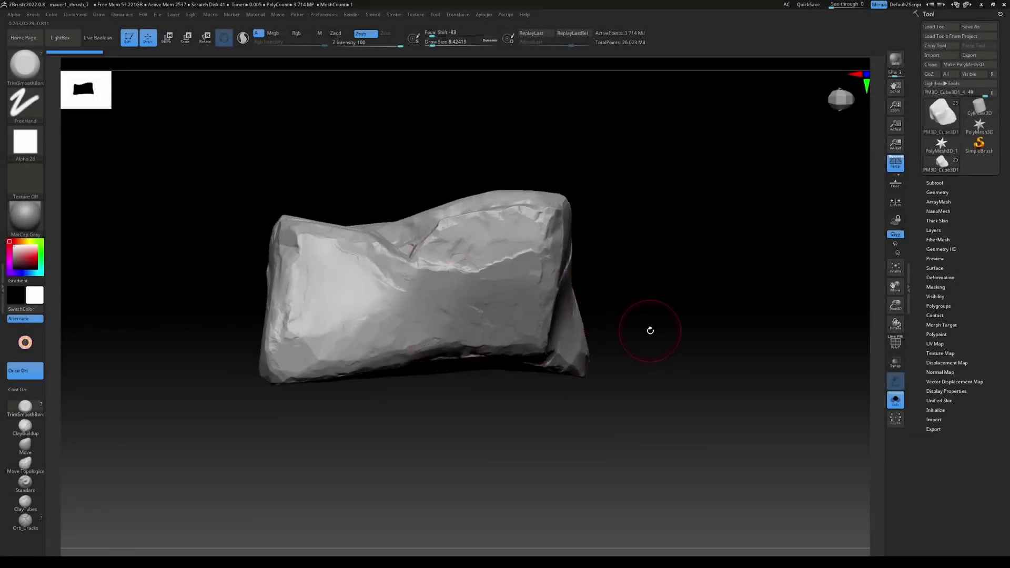
Examine the front face and side edges of the sculpted stone block.
left_click_drag(669, 340, 603, 408)
key("f")
key("f")
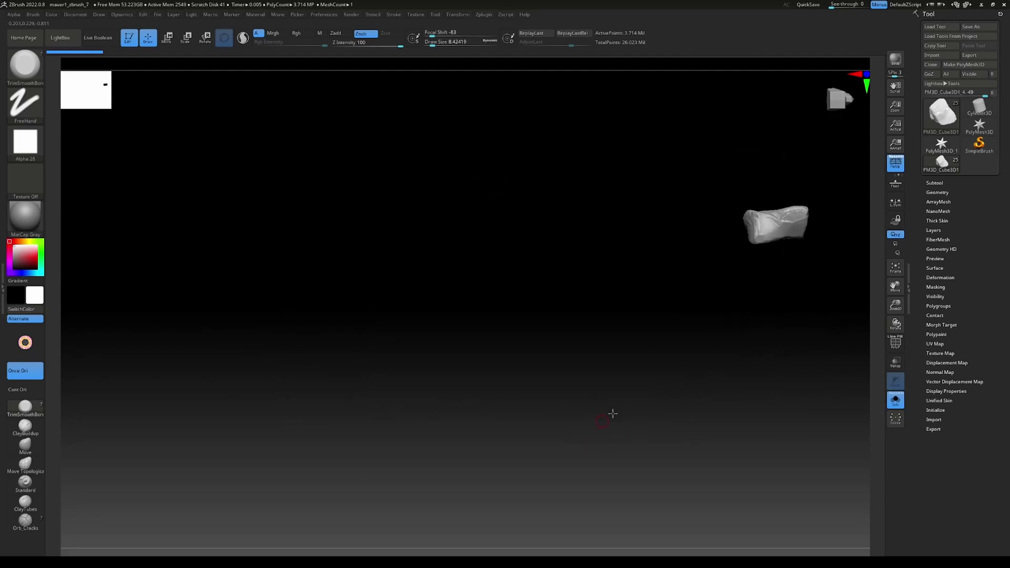
left_click_drag(616, 502, 583, 476, "alt")
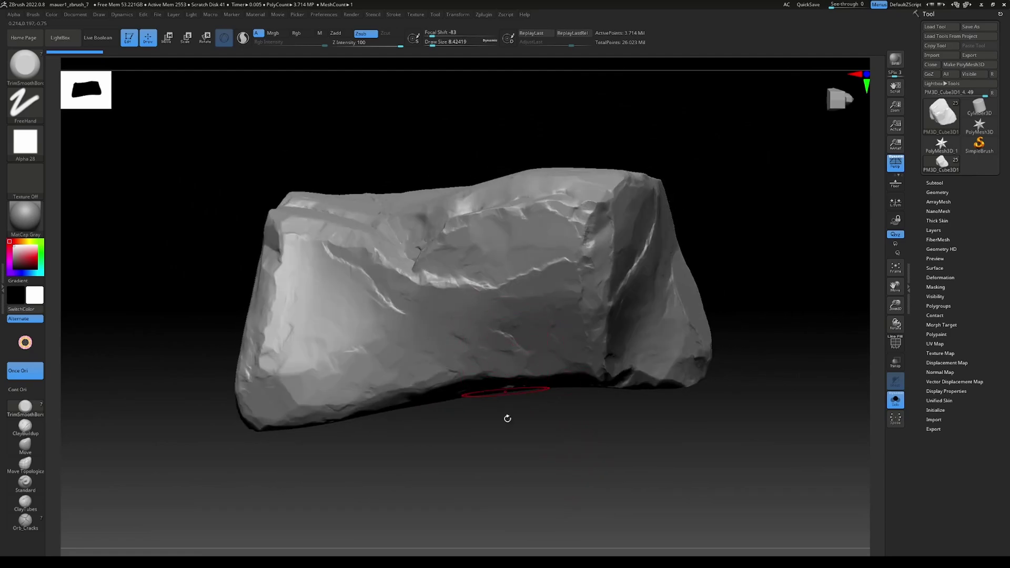
left_click_drag(512, 474, 518, 443)
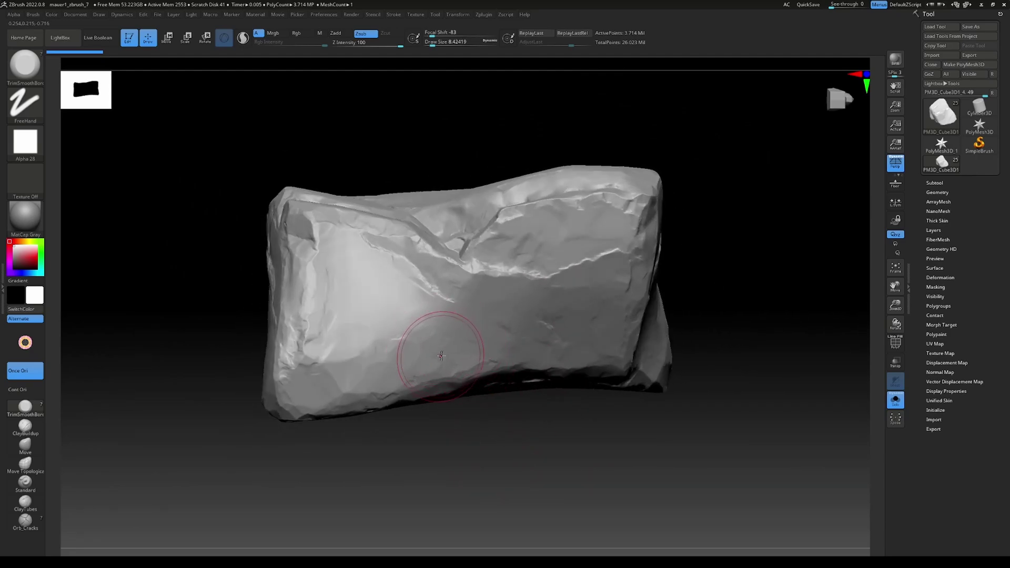
Reduce the TrimSmoothBorder brush's Draw Size to about 2.19 for fine trimming.
key("f")
left_click_drag(439, 365, 412, 384)
left_click_drag(412, 383, 411, 380)
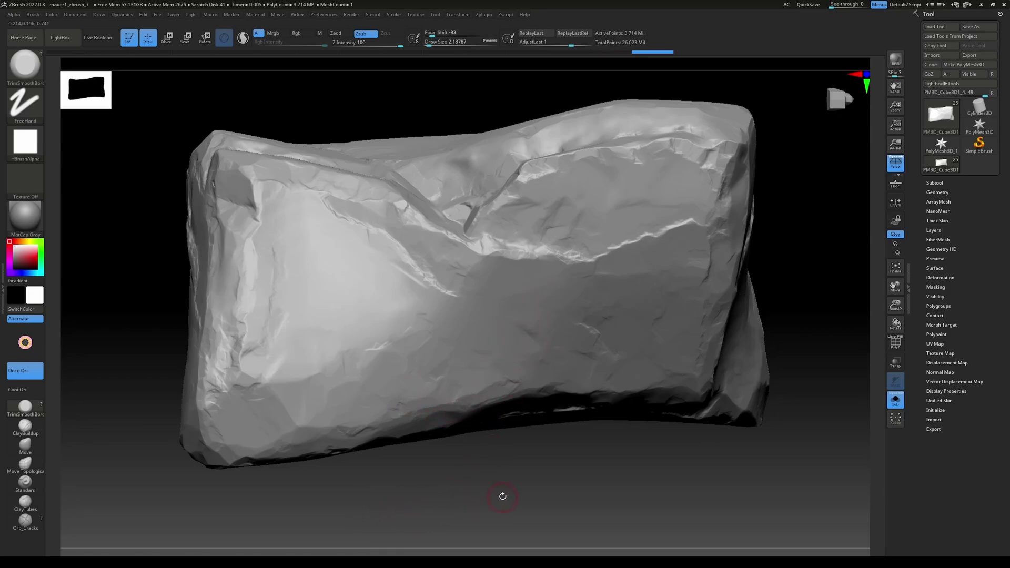
Examine the block's cracks, chipped edges and top surface from several angles.
mouse_move(503, 496)
right_mouse_down("ctrl")
mouse_move(469, 498)
mouse_move(492, 479)
right_mouse_up("ctrl")
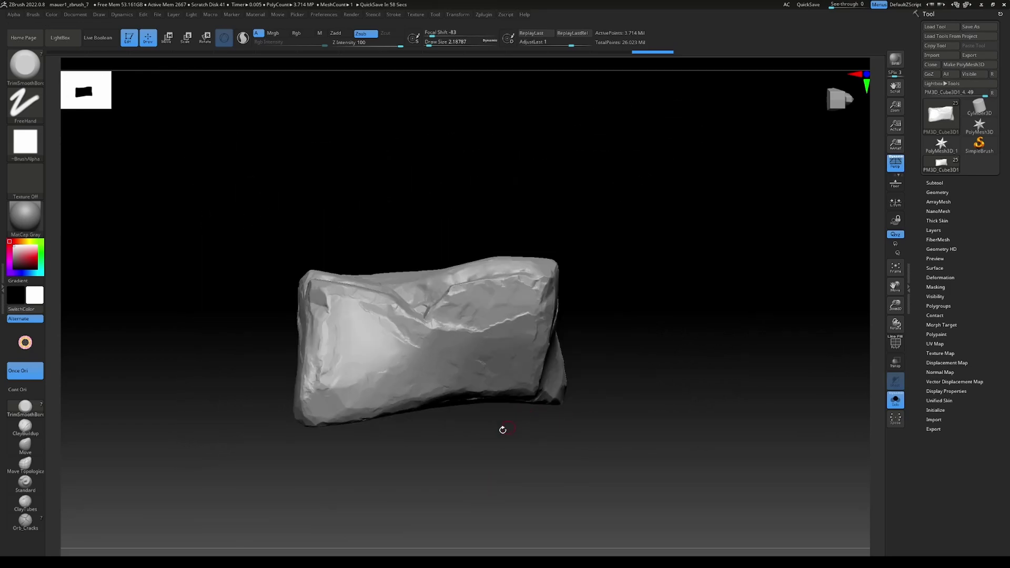
scroll(483, 488, "up", 5)
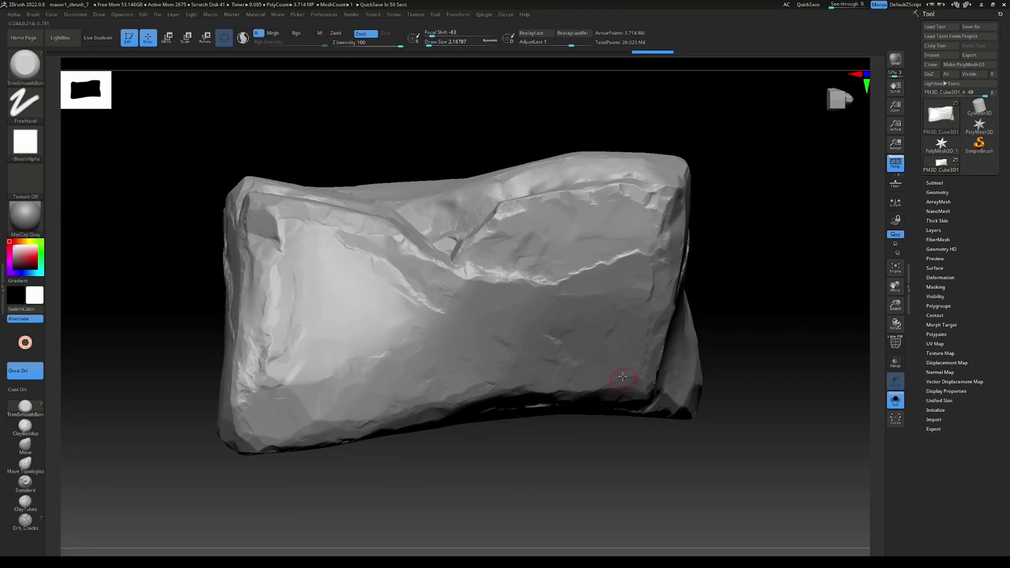
right_click_drag(517, 493, 529, 487, "ctrl")
left_click_drag(530, 487, 530, 494)
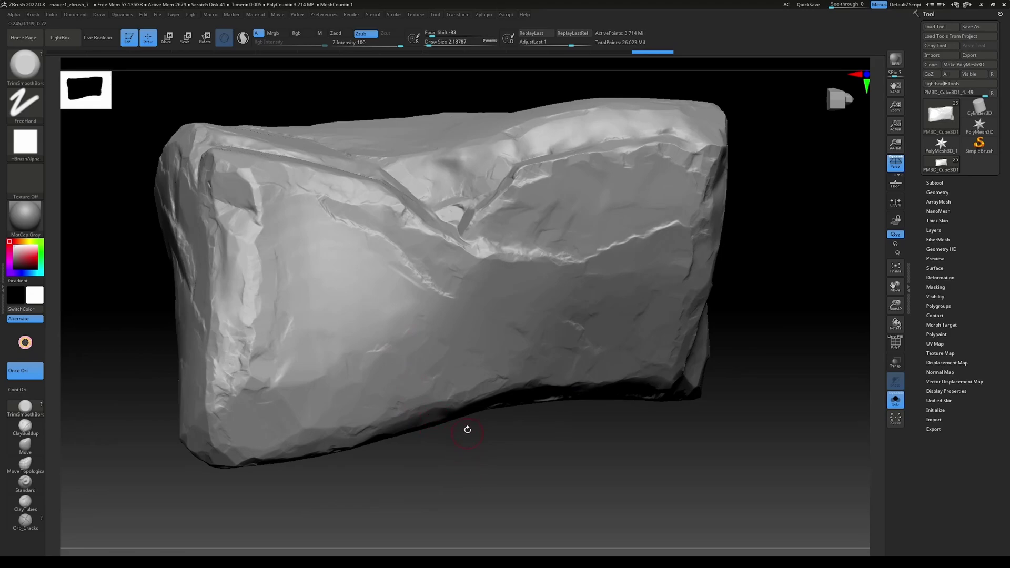
left_click_drag(563, 493, 586, 518)
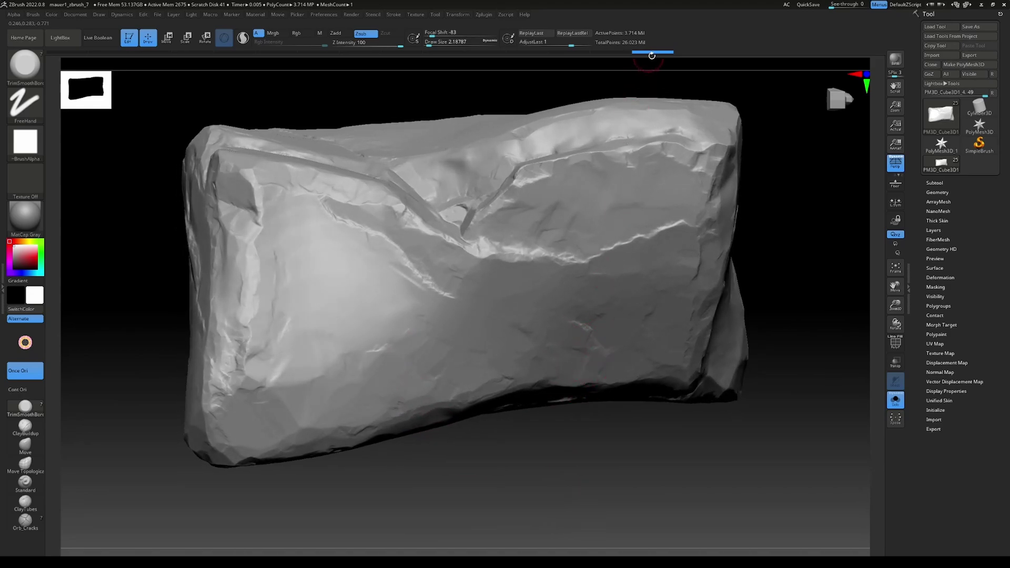
left_click_drag(561, 480, 531, 479)
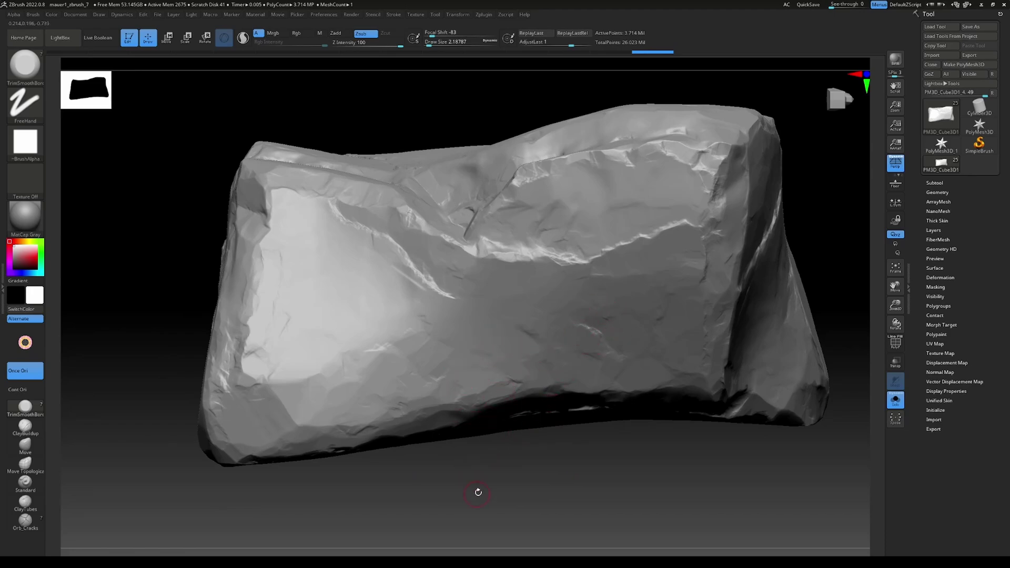
left_click_drag(478, 492, 481, 505)
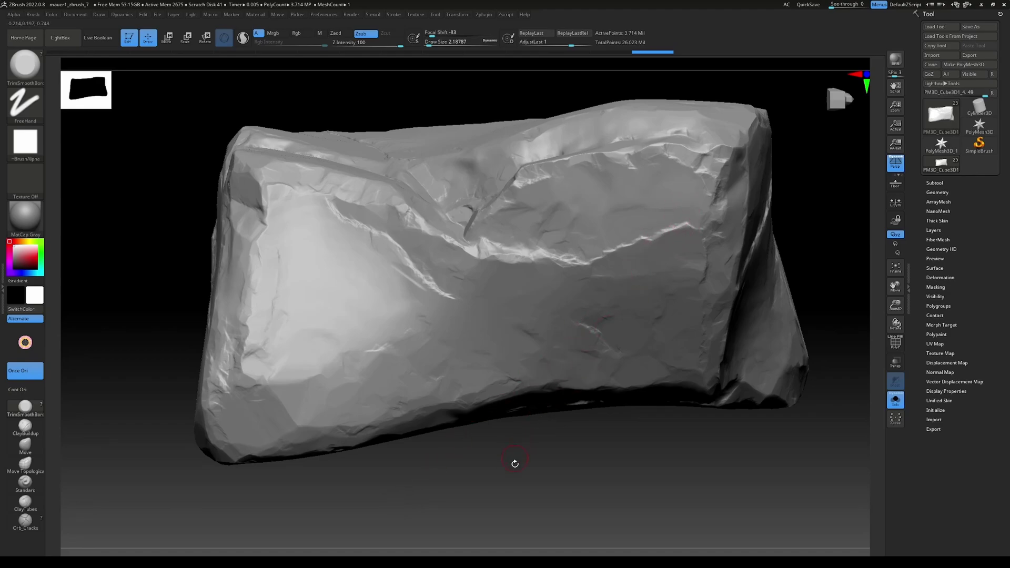
left_click_drag(521, 473, 528, 492)
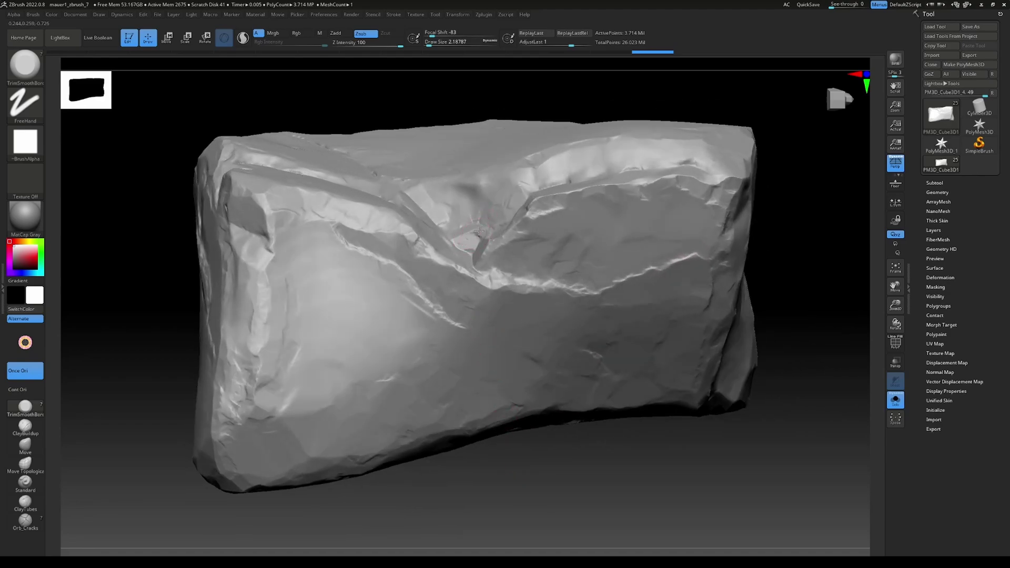
Carve small chips into the lower part of the front face with the TrimSmoothBorder brush.
left_click_drag(365, 516, 341, 488)
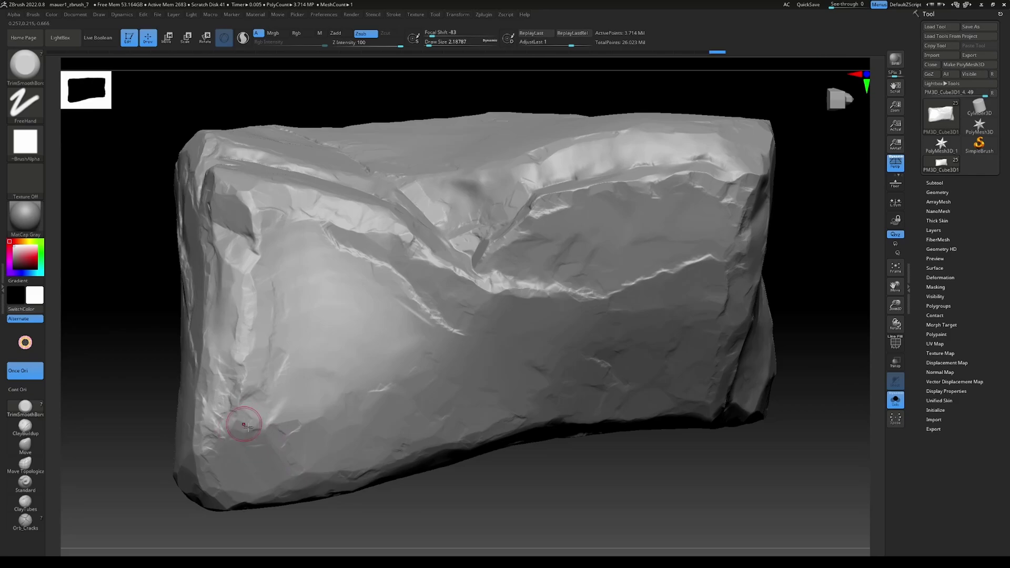
left_click_drag(557, 482, 606, 400)
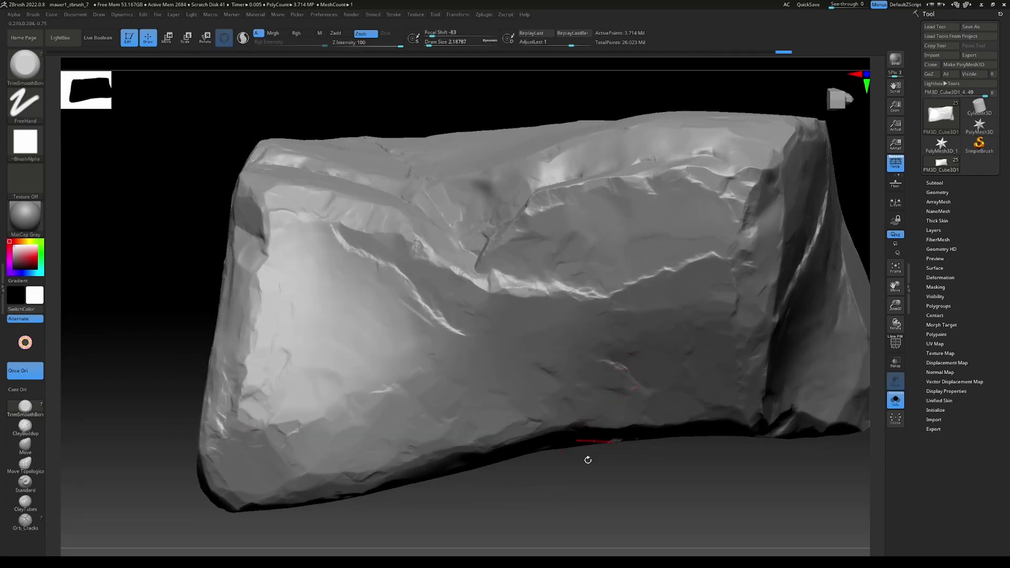
mouse_move(584, 469)
left_mouse_down()
mouse_move(644, 363)
mouse_move(610, 373)
left_mouse_up()
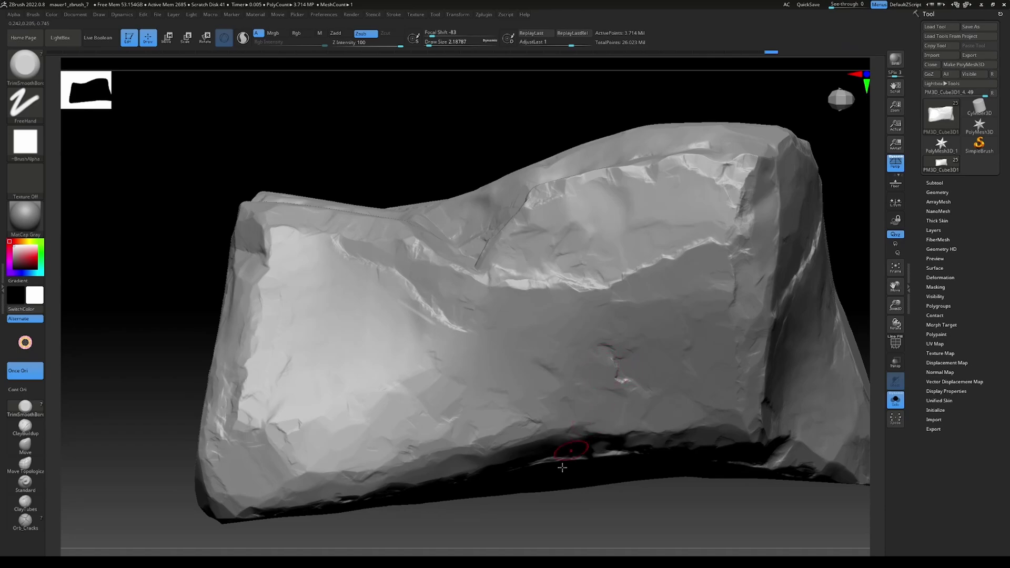
left_click_drag(542, 501, 508, 515)
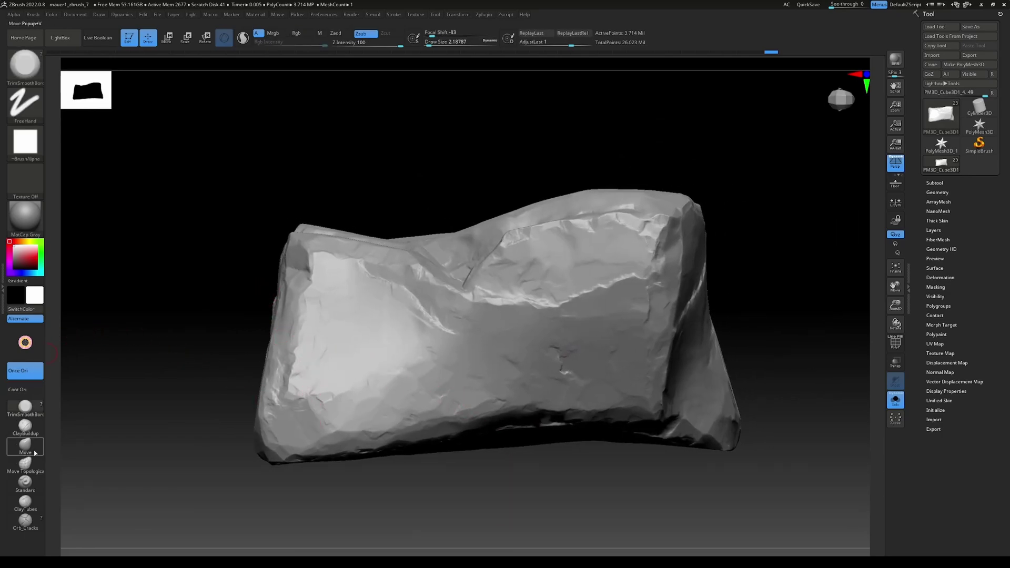
Set up the Standard brush with the Rock_Directional_Details alpha and the DragRect stroke.
left_click(30, 487)
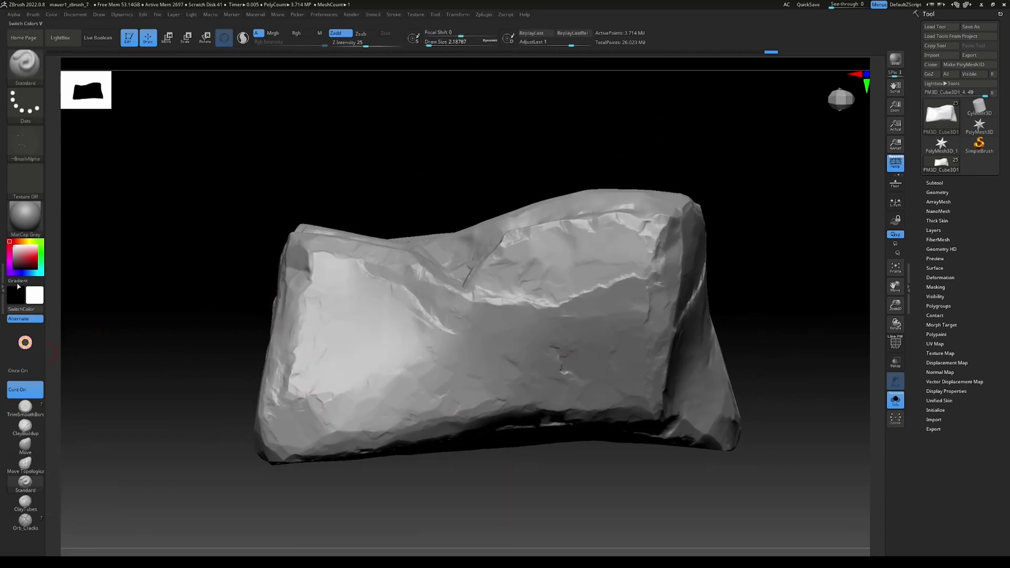
left_click(28, 150)
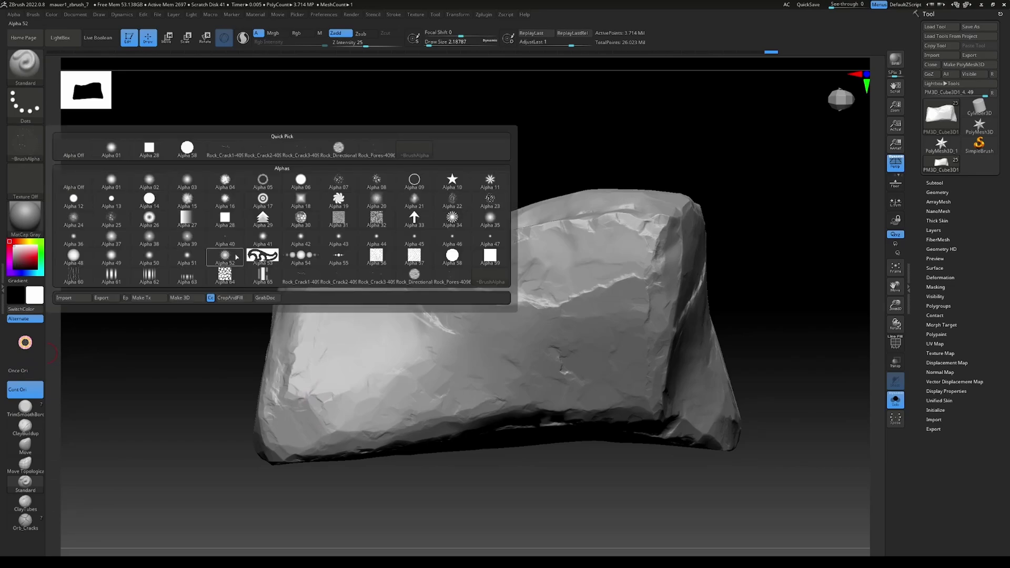
mouse_move(416, 279)
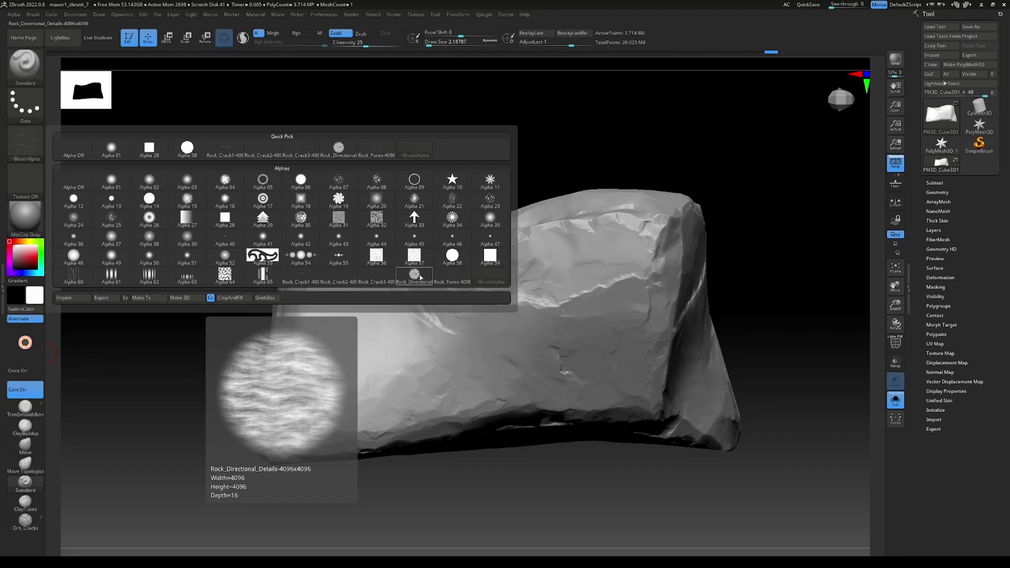
left_click(418, 276)
left_click(33, 116)
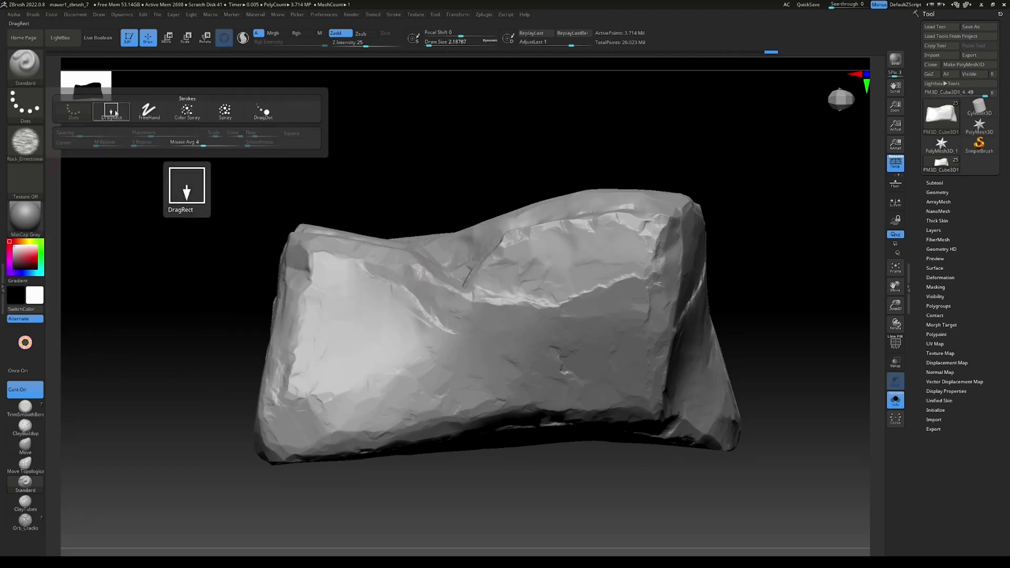
left_click(116, 112)
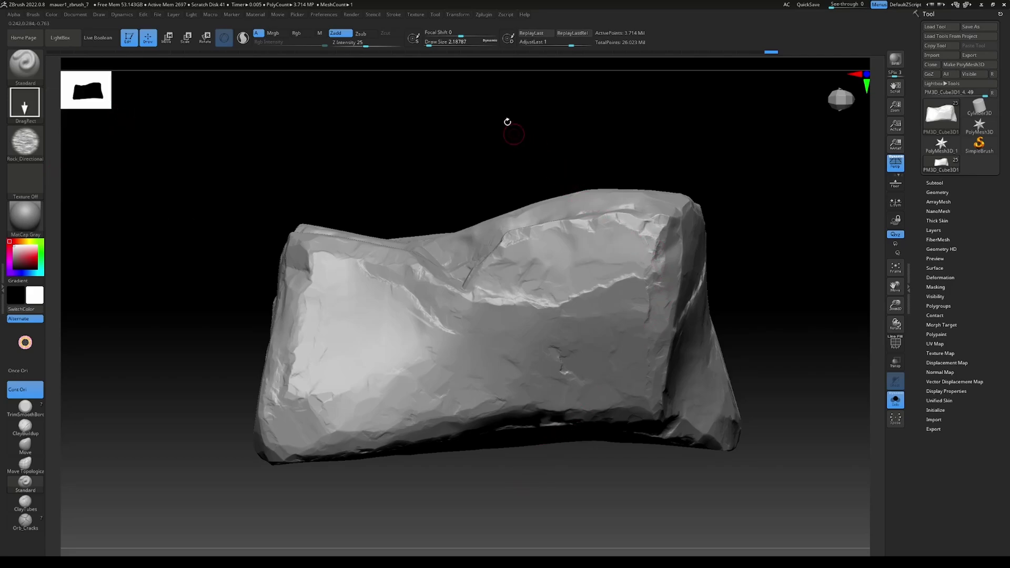
Set the brush's Focal Shift to -100 and turn on its backface auto masking.
left_click_drag(456, 35, 435, 34)
left_click(35, 14)
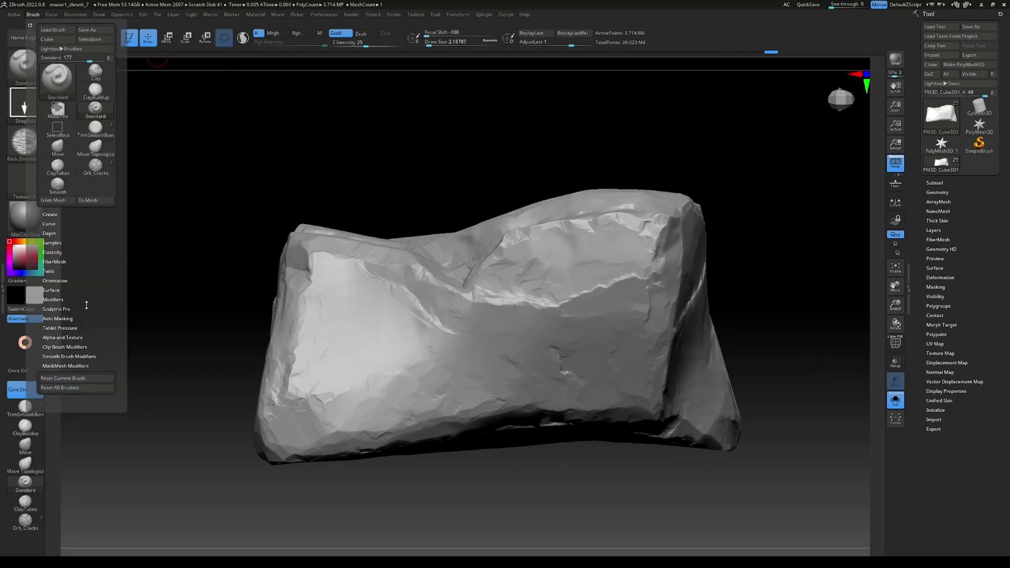
left_click(74, 319)
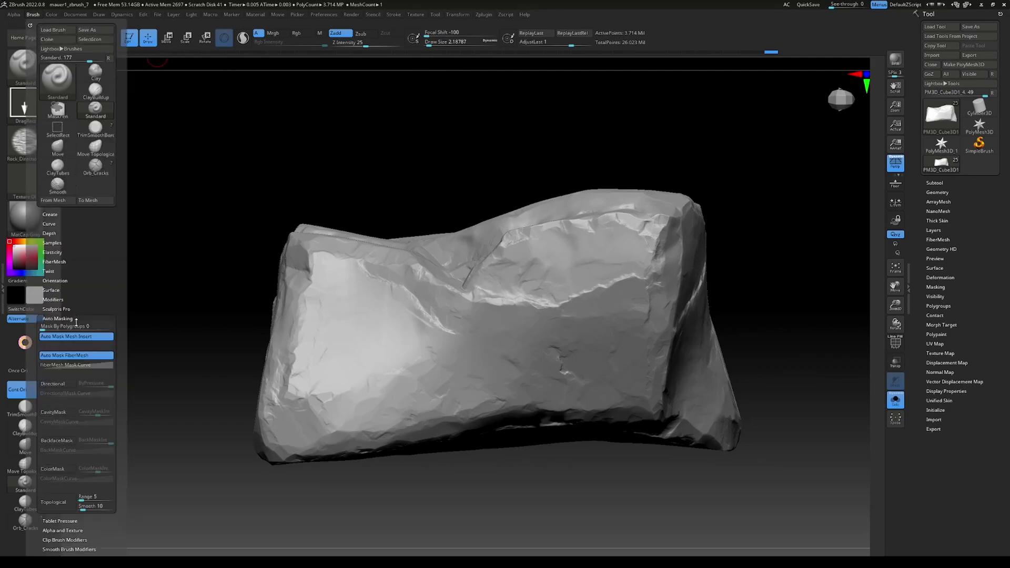
left_click(62, 442)
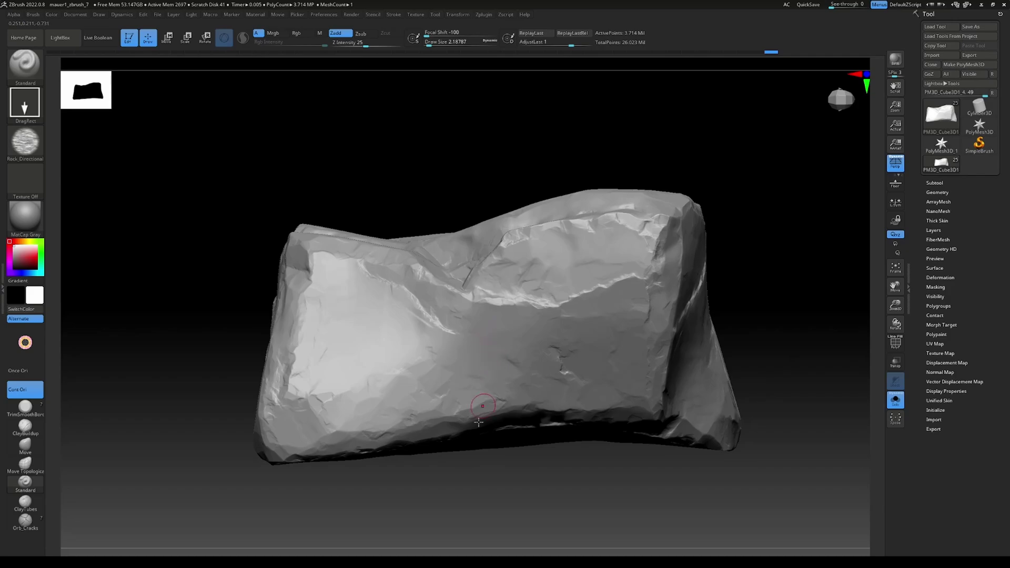
Set the Z Intensity to 12 and stamp the directional rock alpha across the whole front face.
mouse_move(469, 484)
left_mouse_down()
mouse_move(530, 482)
mouse_move(466, 476)
mouse_move(484, 487)
mouse_move(473, 481)
mouse_move(476, 496)
left_mouse_up()
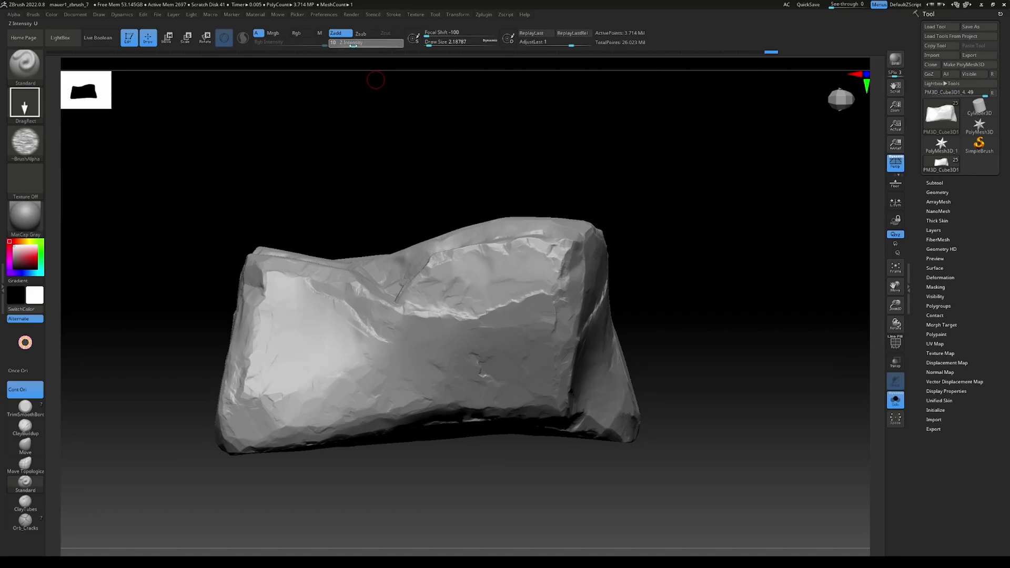
left_click_drag(351, 50, 352, 50)
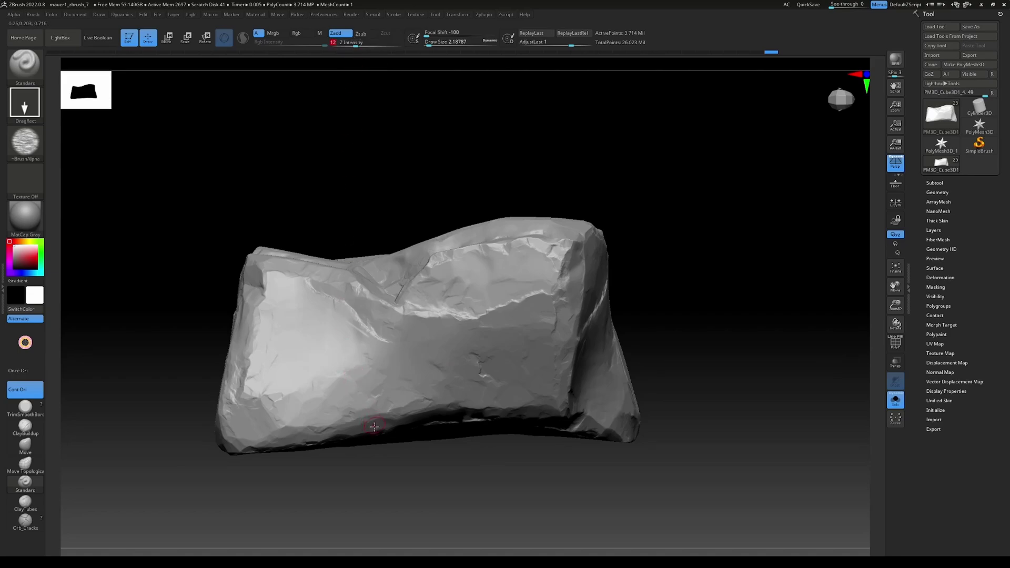
mouse_move(405, 352)
left_mouse_down()
mouse_move(399, 337)
mouse_move(444, 128)
mouse_move(389, 40)
mouse_move(397, 53)
left_mouse_up()
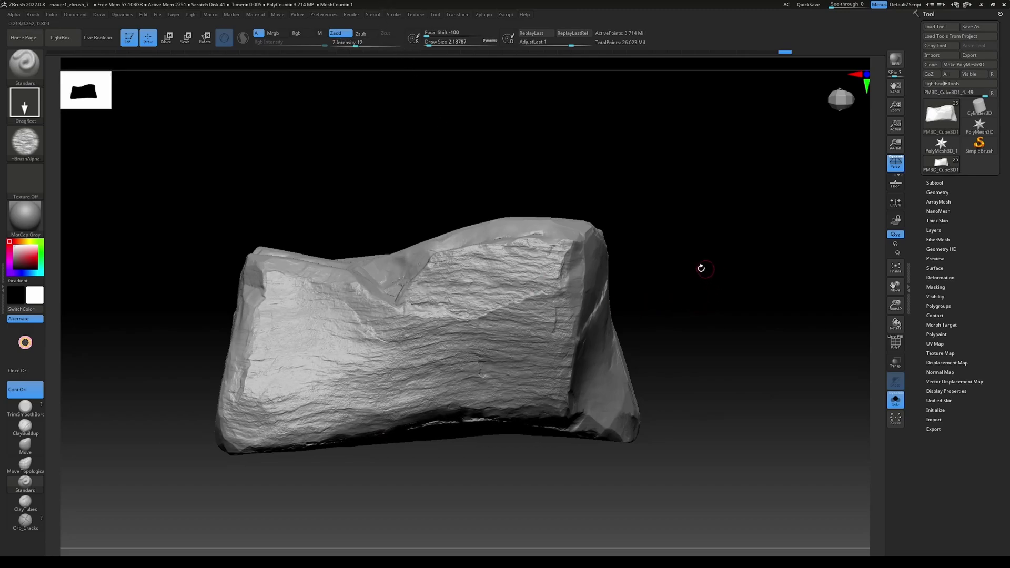
mouse_move(686, 261)
left_mouse_down()
mouse_move(699, 309)
mouse_move(712, 297)
mouse_move(685, 270)
left_mouse_up()
mouse_move(695, 354)
left_mouse_down()
mouse_move(708, 343)
mouse_move(693, 352)
left_mouse_up()
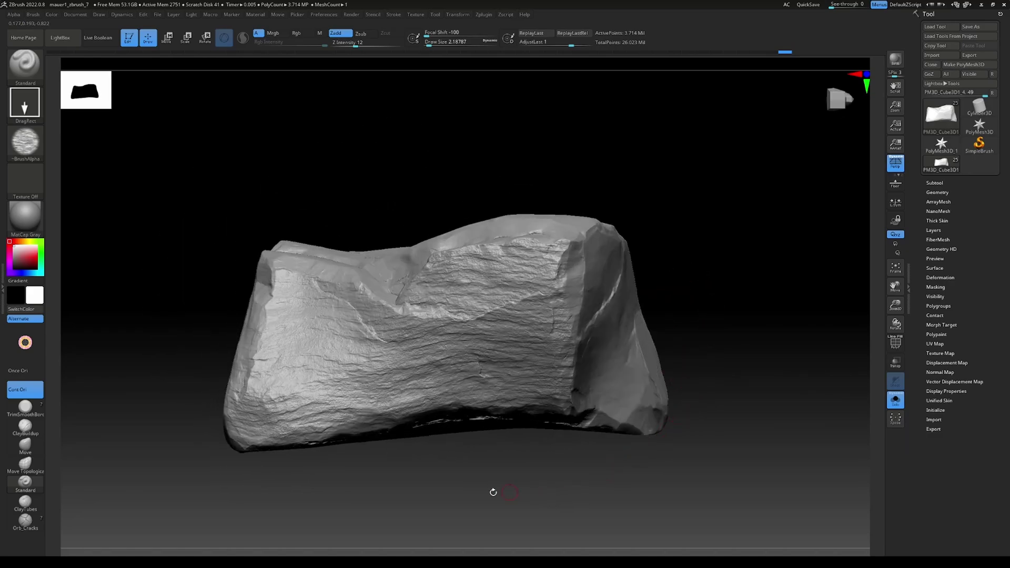
Mask the opposite long face with the MaskPen at Draw Size about 8.42 and invert the mask so only that face is editable.
left_click_drag(474, 493, 550, 489)
key("shift")
left_click_drag(666, 426, 712, 389, "shift")
left_click_drag(707, 349, 715, 360)
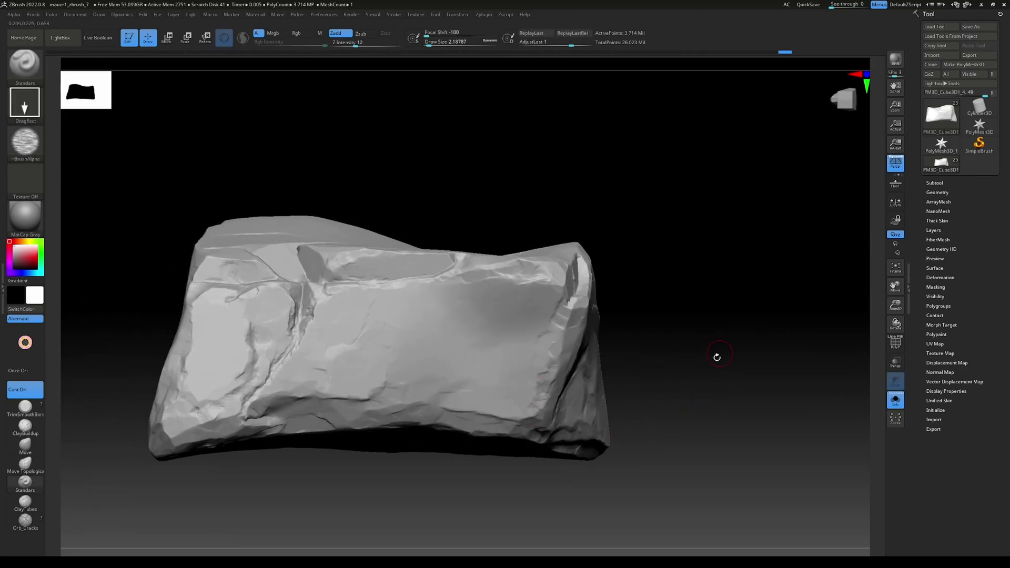
key("s")
left_click_drag(460, 356, 464, 357)
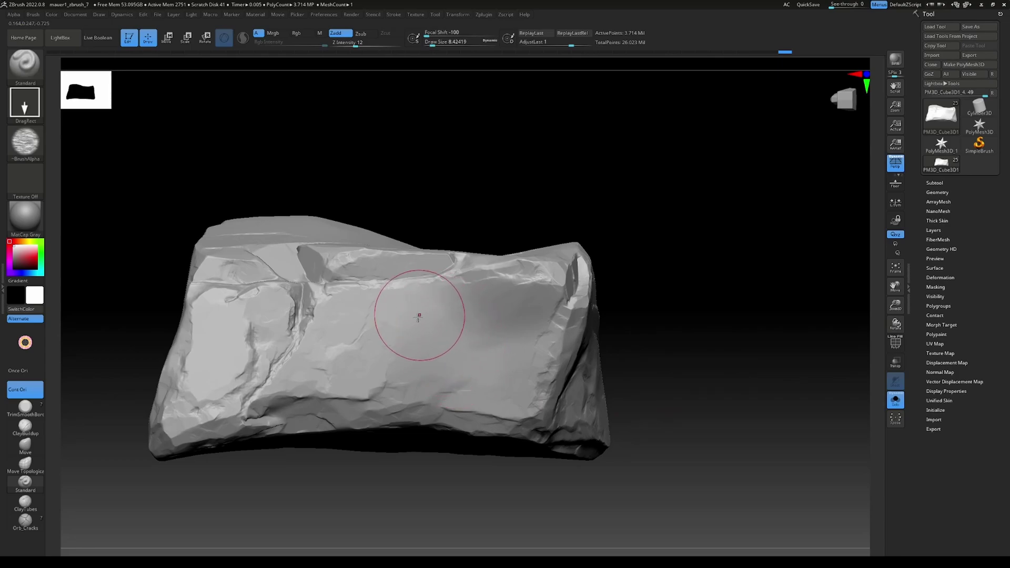
key("ctrl")
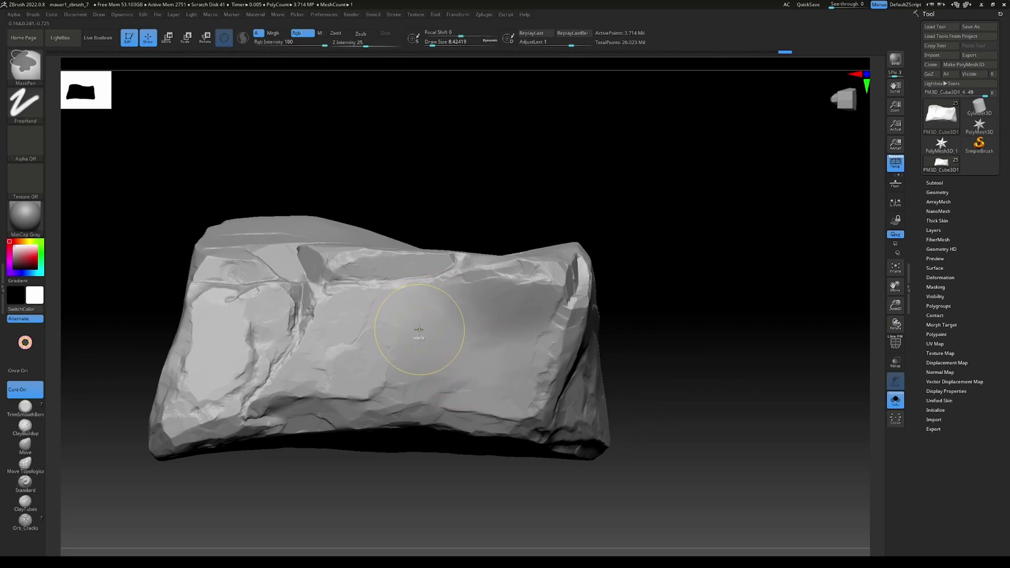
mouse_move(394, 315)
left_mouse_down("ctrl")
mouse_move(463, 281)
mouse_move(547, 303)
mouse_move(473, 368)
mouse_move(204, 327)
mouse_move(300, 358)
mouse_move(337, 352)
mouse_move(351, 365)
mouse_move(450, 331)
mouse_move(462, 344)
mouse_move(455, 374)
mouse_move(500, 310)
mouse_move(504, 364)
left_mouse_up("ctrl")
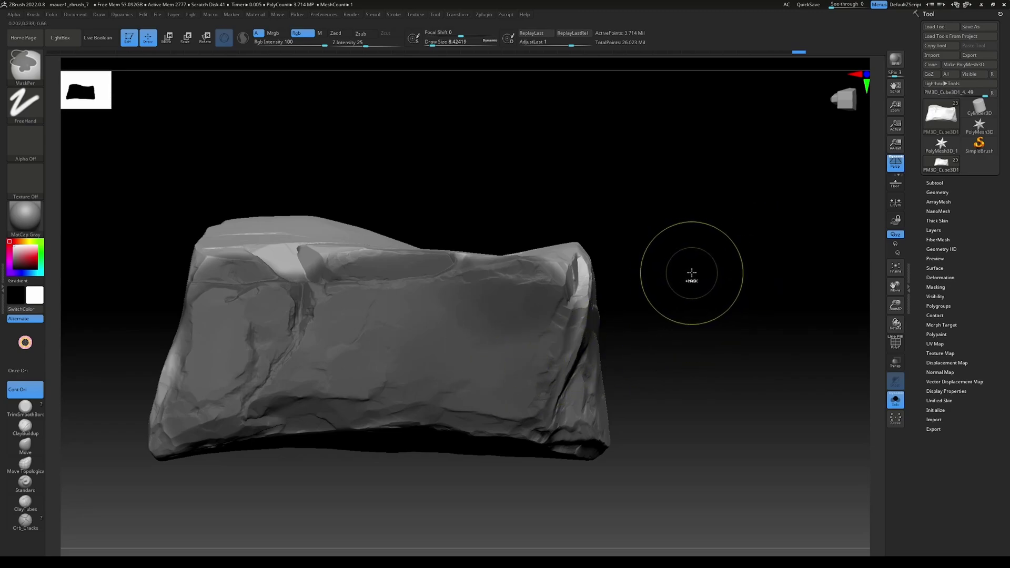
left_click(691, 272, "ctrl")
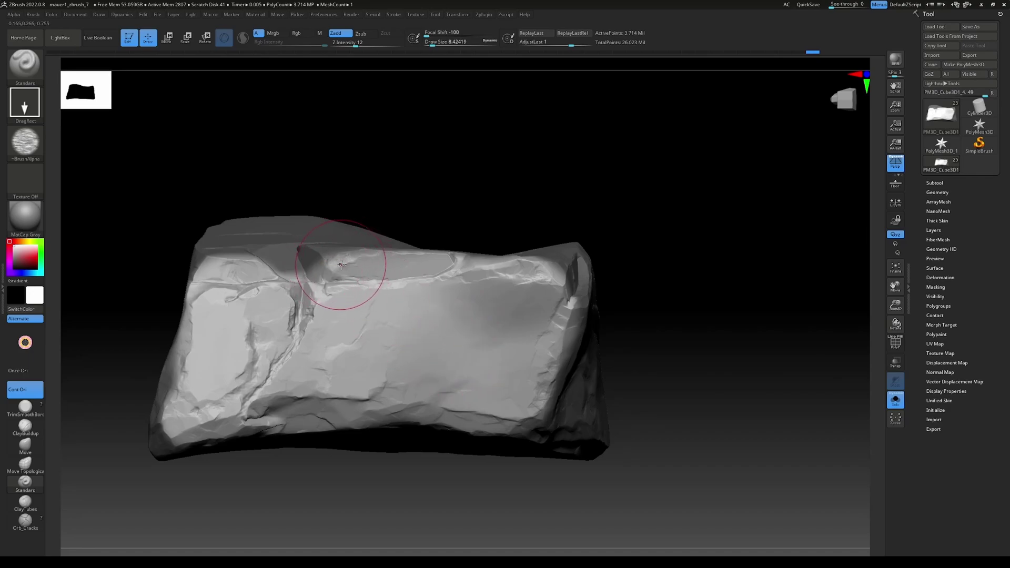
Try to stamp the directional rock alpha across the unmasked long face.
mouse_move(341, 265)
left_mouse_down()
mouse_move(387, 332)
mouse_move(372, 331)
mouse_move(379, 342)
left_mouse_up()
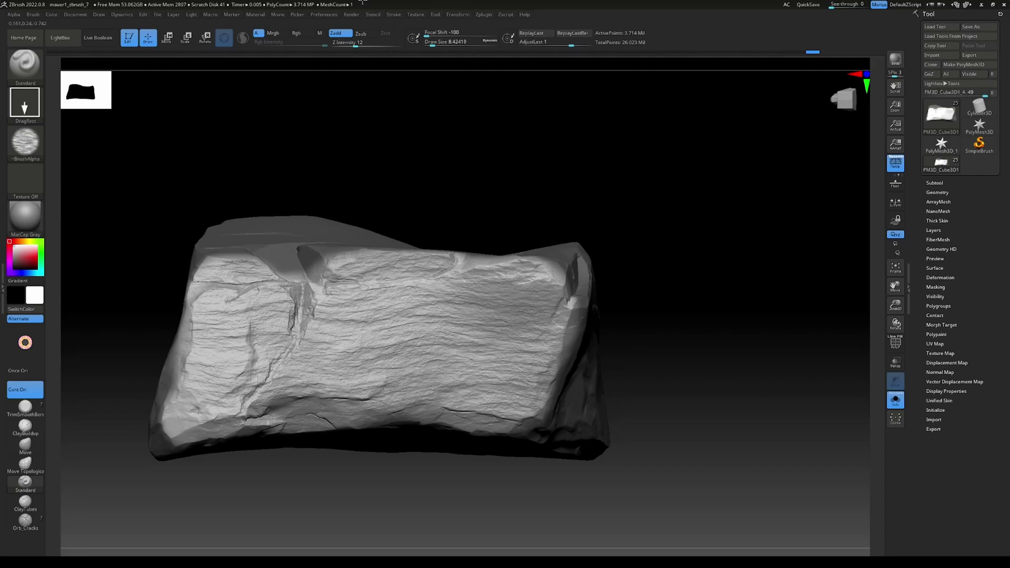
mouse_move(702, 315)
left_mouse_down()
mouse_move(631, 342)
mouse_move(694, 339)
left_mouse_up()
key("ctrl")
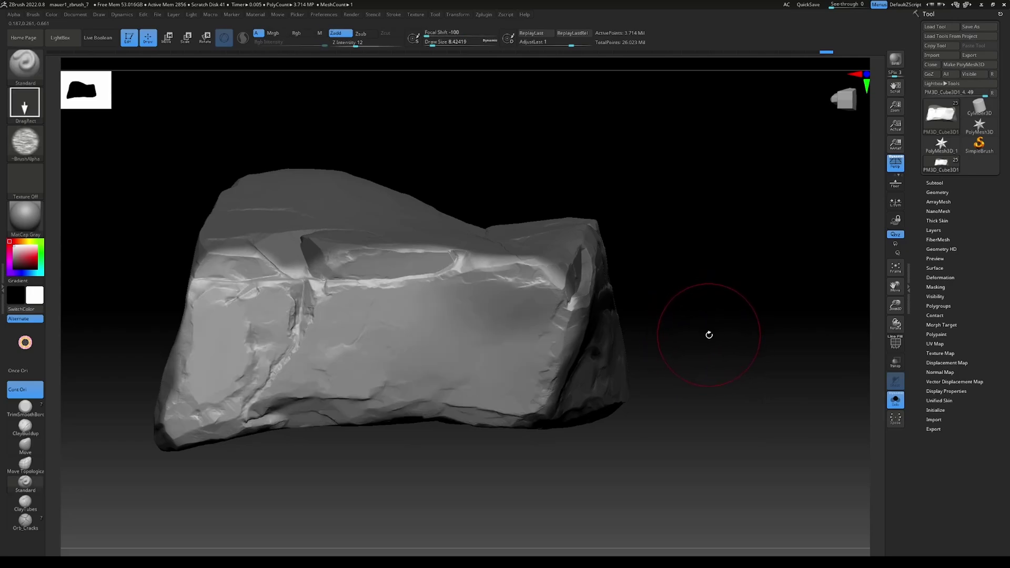
left_click_drag(709, 334, 707, 335)
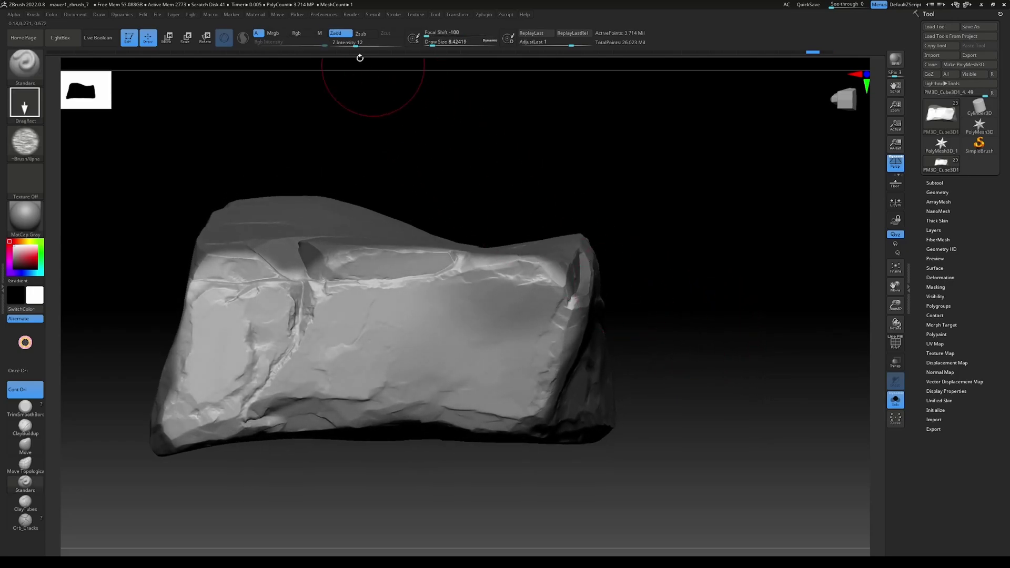
Try stamping the directional rock alpha across the unmasked long face at a Z Intensity of 34.
left_click_drag(359, 44, 367, 44)
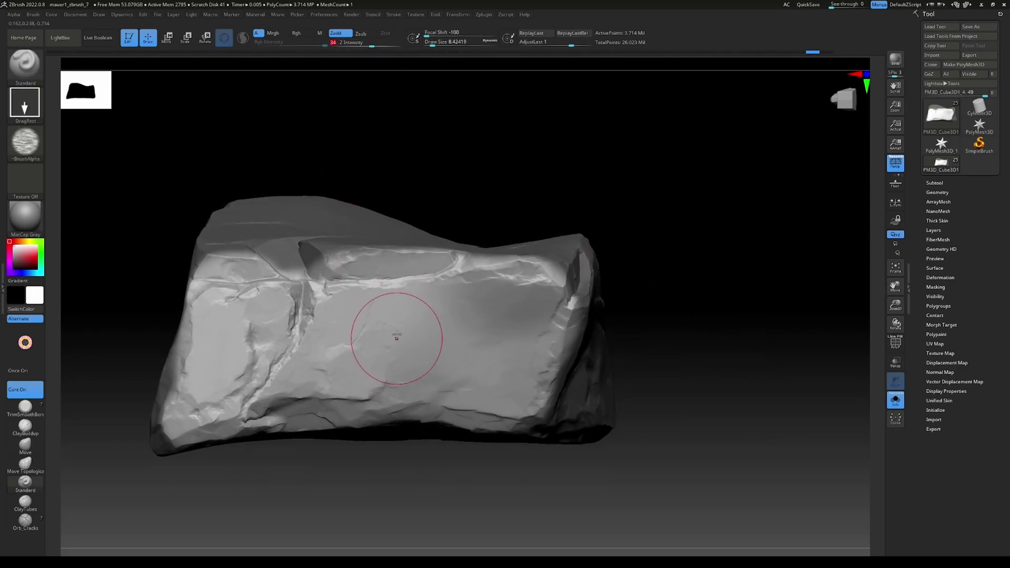
mouse_move(383, 344)
left_mouse_down()
mouse_move(435, 210)
mouse_move(444, 74)
mouse_move(426, 10)
mouse_move(409, 1)
left_mouse_up()
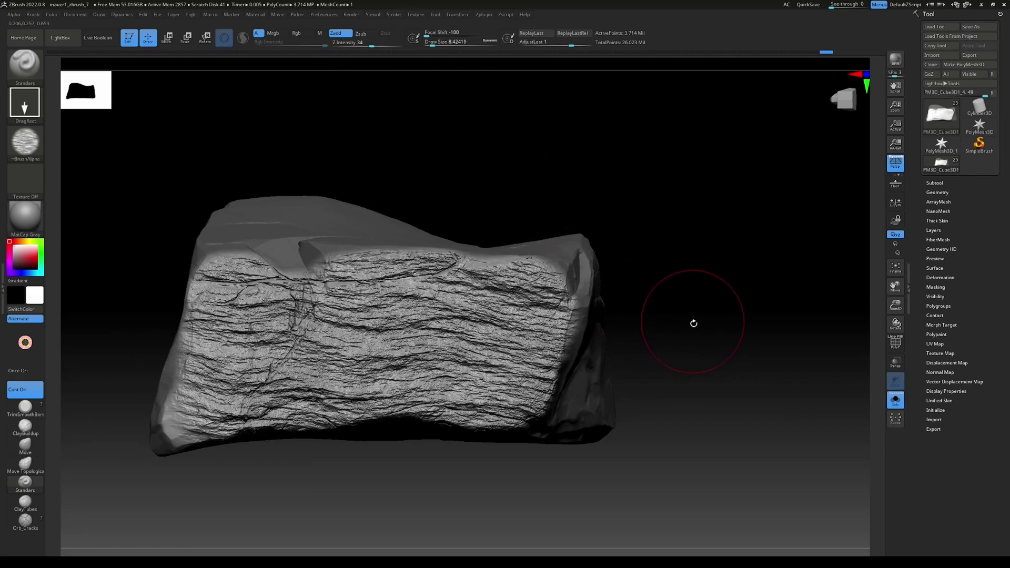
mouse_move(717, 361)
left_mouse_down()
mouse_move(701, 343)
mouse_move(707, 301)
mouse_move(712, 340)
mouse_move(701, 360)
left_mouse_up()
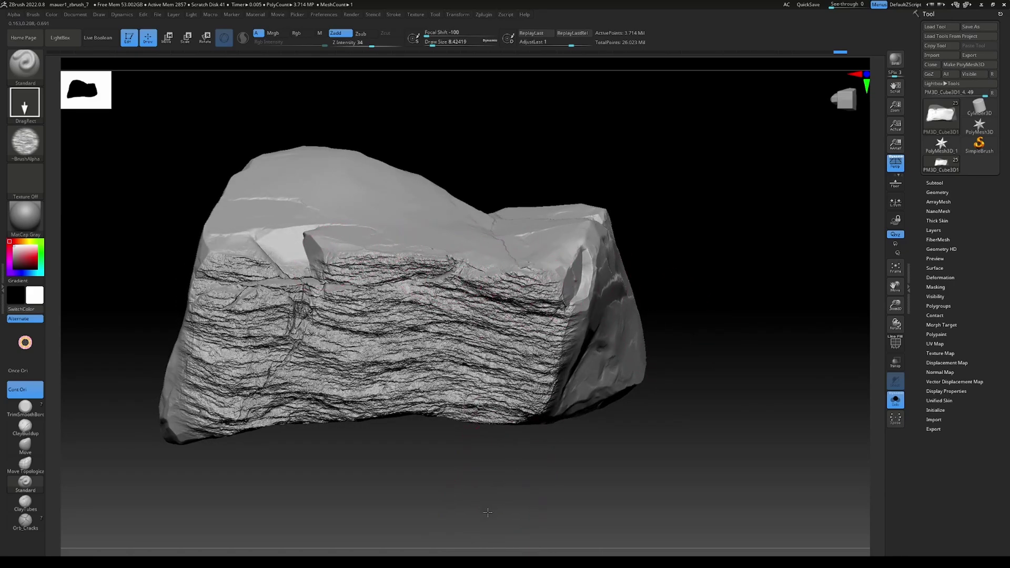
left_click_drag(487, 512, 431, 321)
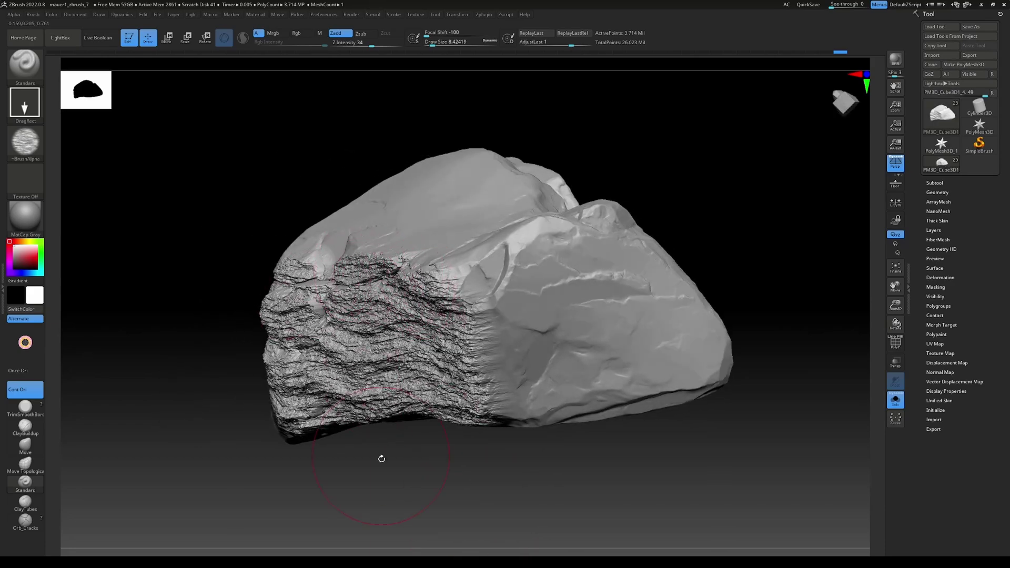
left_click_drag(390, 475, 428, 455)
left_click_drag(723, 331, 678, 363)
key("ctrl+z")
key("ctrl+z")
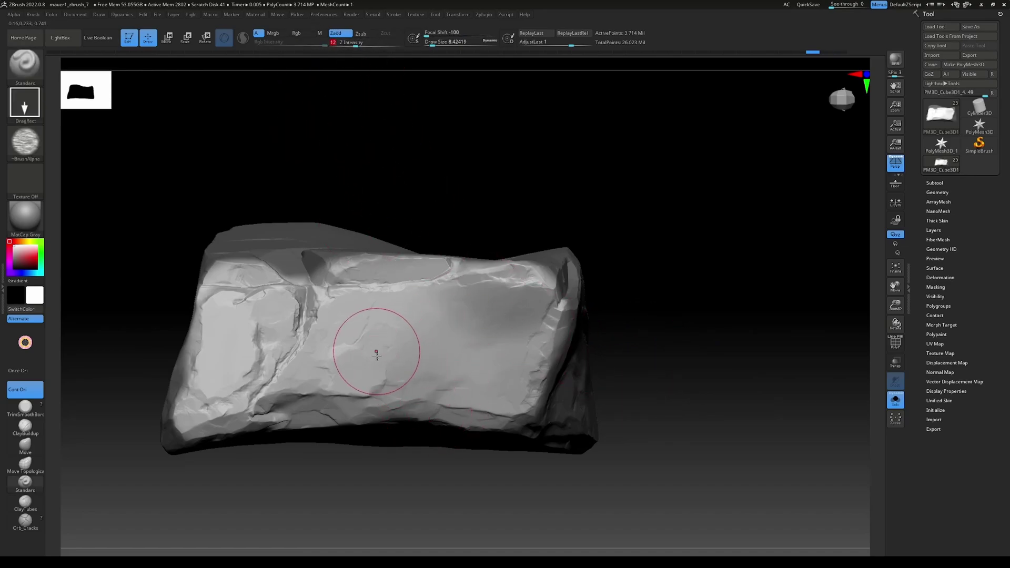
Stamp the directional rock alpha across the unmasked long face at a Z Intensity of 12 and clear the mask.
left_click_drag(377, 356, 378, 1)
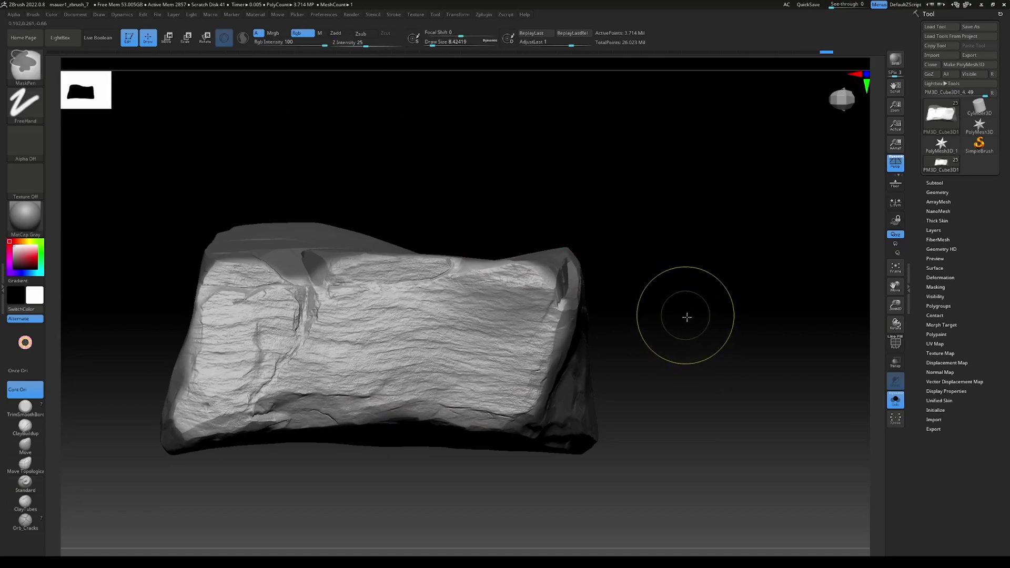
mouse_move(690, 322)
left_mouse_down("ctrl")
mouse_move(655, 347)
mouse_move(687, 353)
mouse_move(670, 332)
mouse_move(548, 327)
left_mouse_up("ctrl")
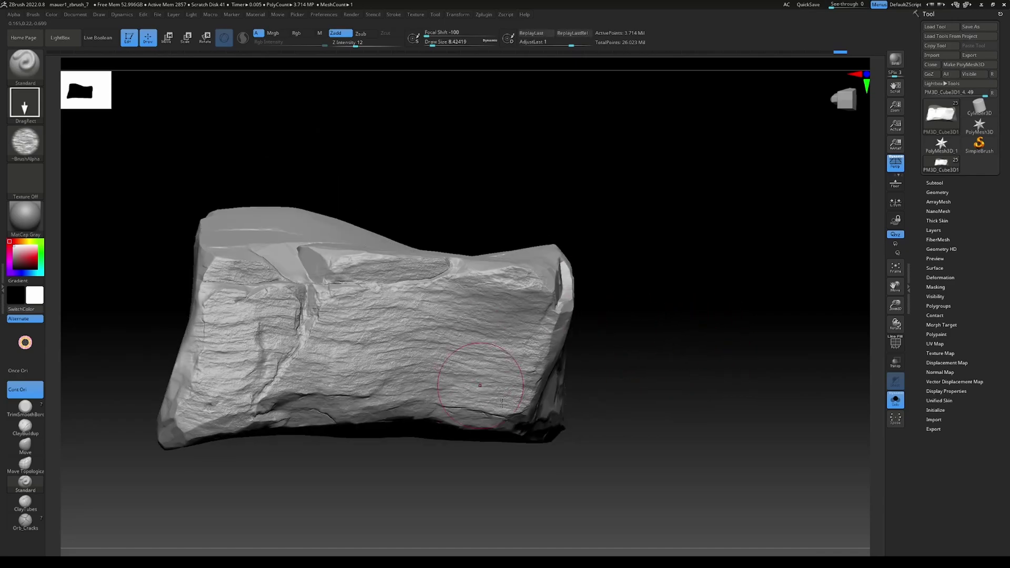
left_click_drag(683, 413, 677, 355)
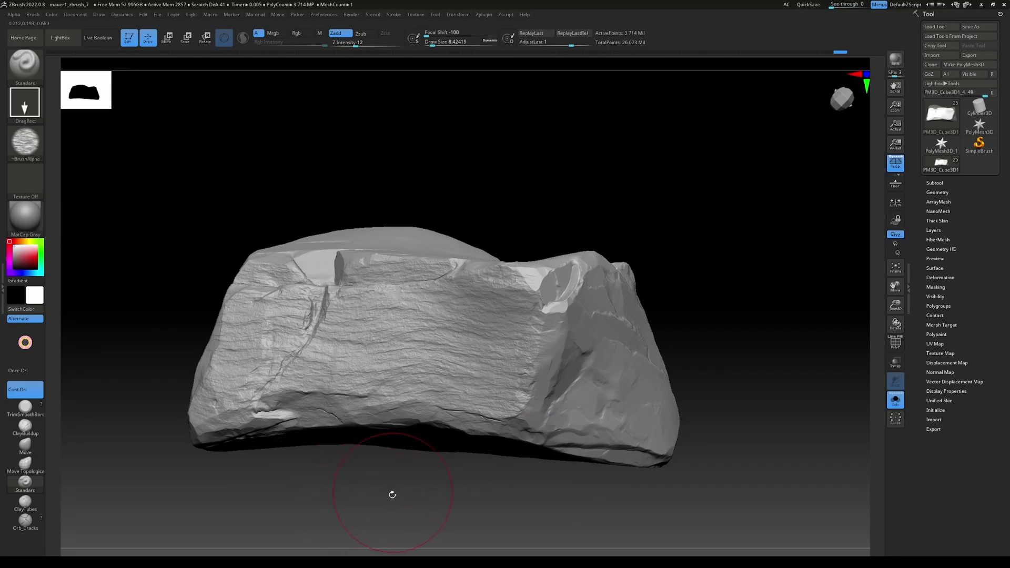
Mask the block's adjacent end face with the MaskPen and invert the mask so only that face is editable.
left_click_drag(386, 497, 404, 499)
mouse_move(639, 412)
left_mouse_down()
mouse_move(620, 406)
mouse_move(721, 365)
mouse_move(651, 381)
left_mouse_up()
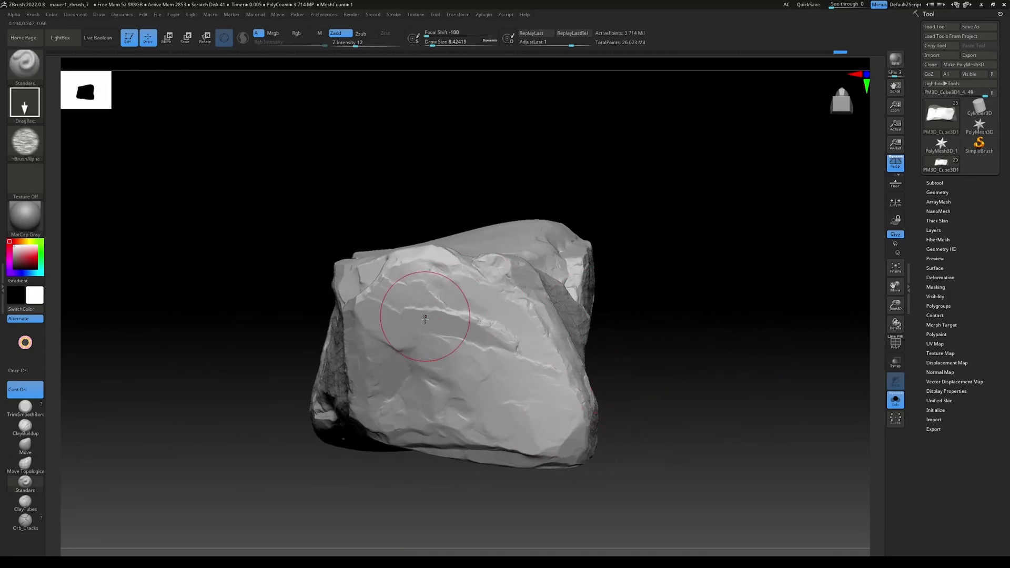
key("ctrl")
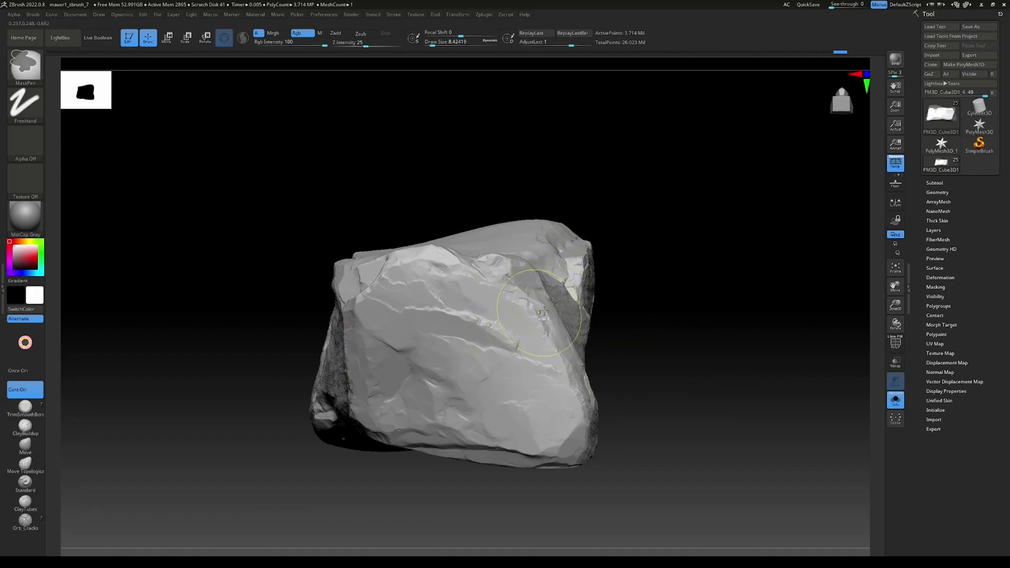
key("ctrl")
mouse_move(381, 316)
left_mouse_down("ctrl")
mouse_move(420, 276)
mouse_move(463, 266)
mouse_move(534, 316)
mouse_move(507, 281)
mouse_move(568, 368)
mouse_move(584, 424)
mouse_move(352, 363)
mouse_move(415, 305)
mouse_move(432, 389)
mouse_move(536, 368)
mouse_move(379, 273)
mouse_move(363, 289)
left_mouse_up("ctrl")
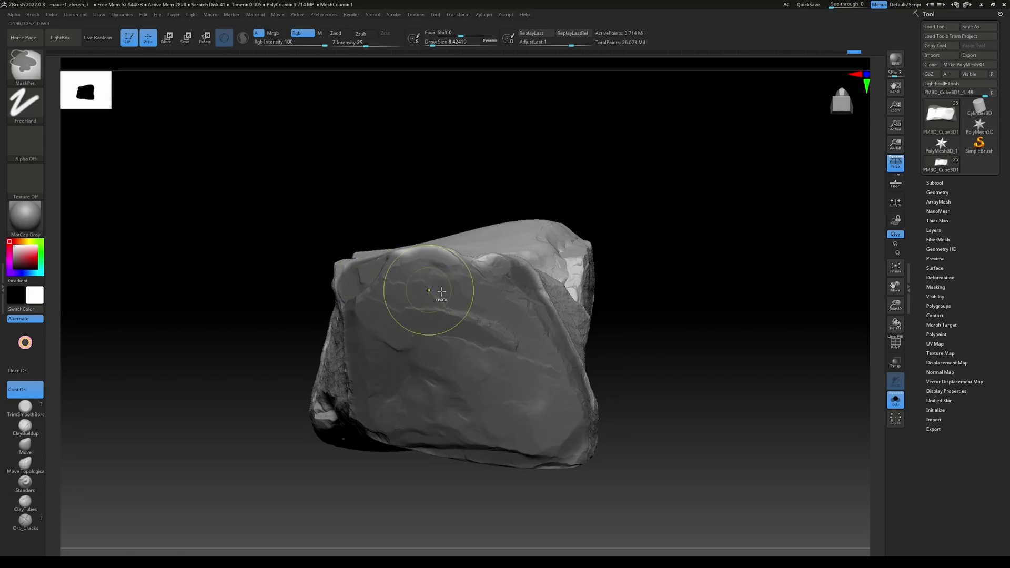
left_click(668, 334, "ctrl")
mouse_move(389, 287)
left_mouse_down("ctrl")
mouse_move(409, 280)
mouse_move(427, 284)
mouse_move(400, 288)
mouse_move(479, 291)
mouse_move(497, 421)
mouse_move(407, 420)
mouse_move(375, 404)
mouse_move(371, 324)
mouse_move(499, 368)
left_mouse_up("ctrl")
key("ctrl+z")
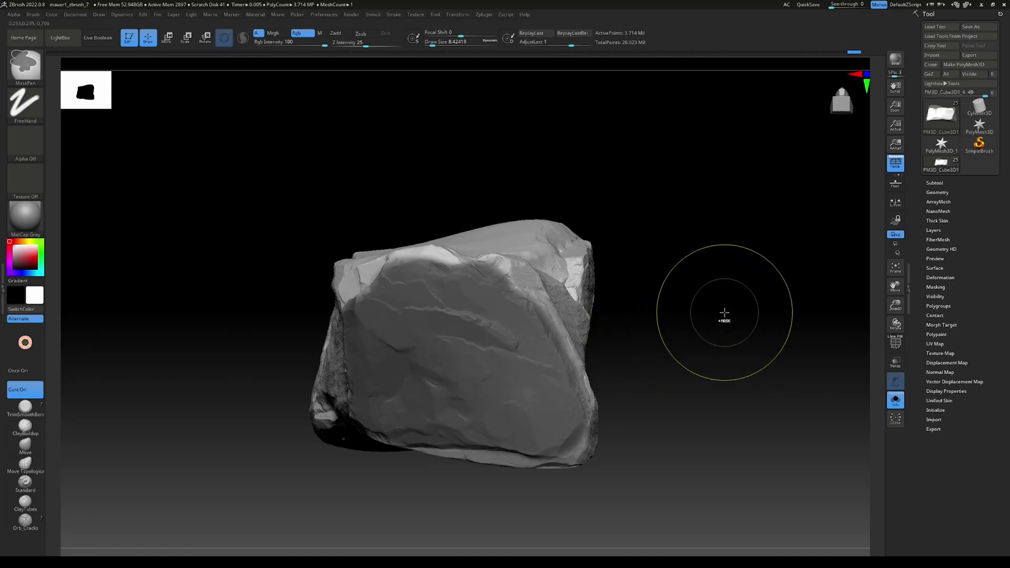
left_click(721, 316, "ctrl")
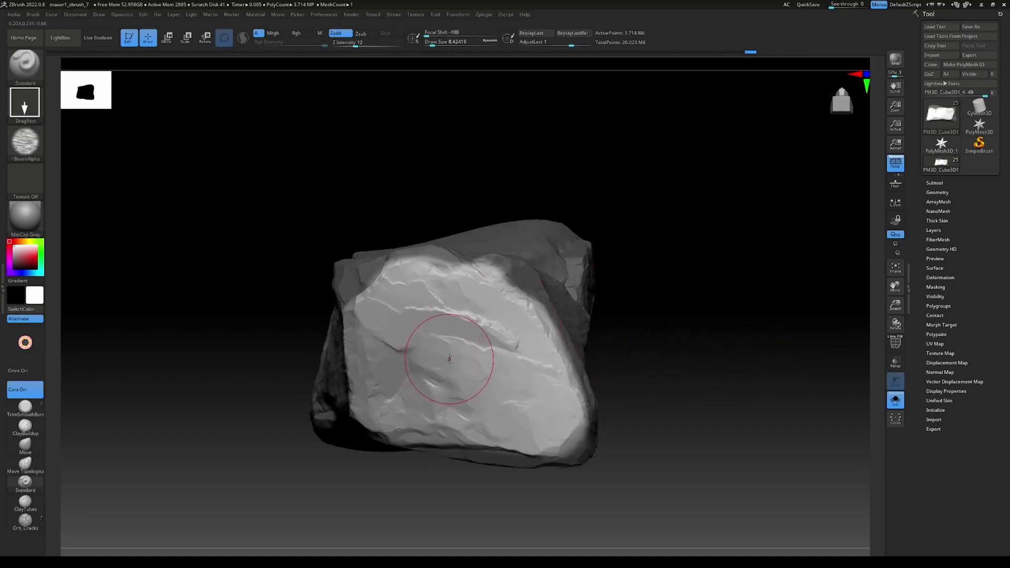
Stamp the directional rock alpha across the unmasked end face and clear the mask.
mouse_move(455, 290)
left_mouse_down()
mouse_move(428, 128)
mouse_move(457, 90)
left_mouse_up()
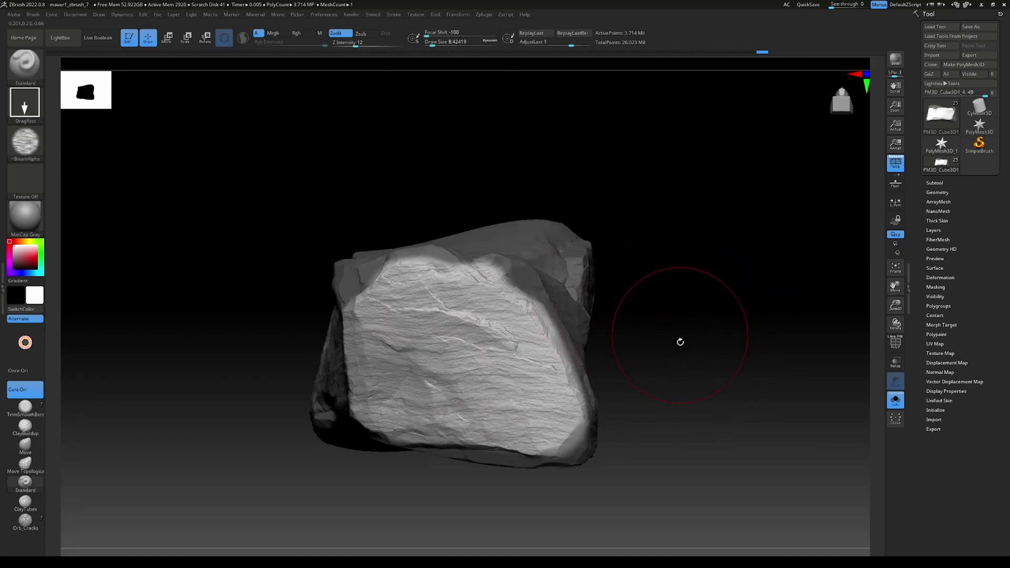
left_click_drag(702, 345, 741, 377, "ctrl")
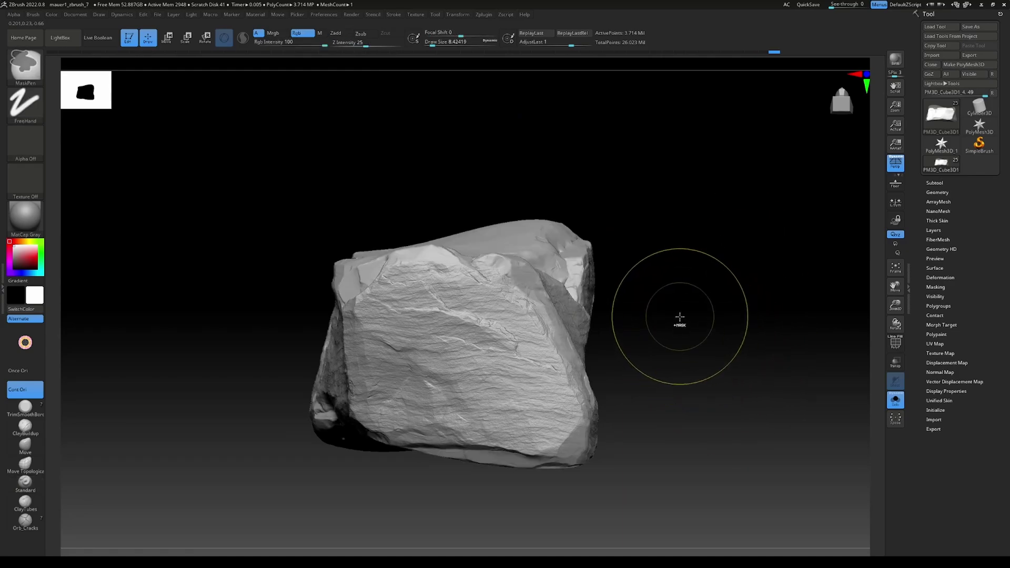
mouse_move(679, 318)
left_mouse_down("ctrl")
mouse_move(755, 355)
mouse_move(807, 401)
left_mouse_up("ctrl")
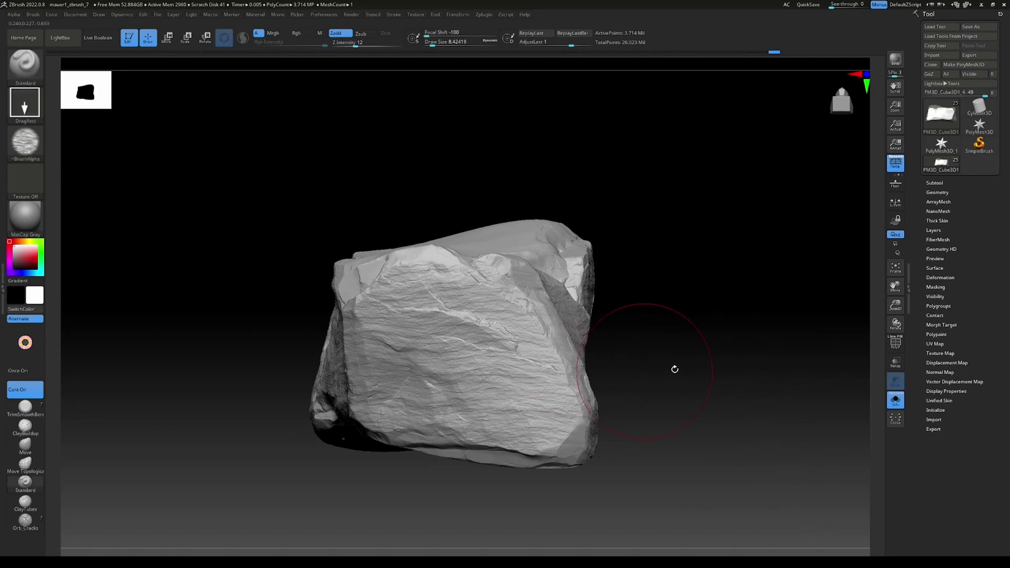
Mask the unstamped face with the diagonal ridge and smooth light facet, and invert the mask to isolate it.
left_click_drag(701, 380, 652, 373)
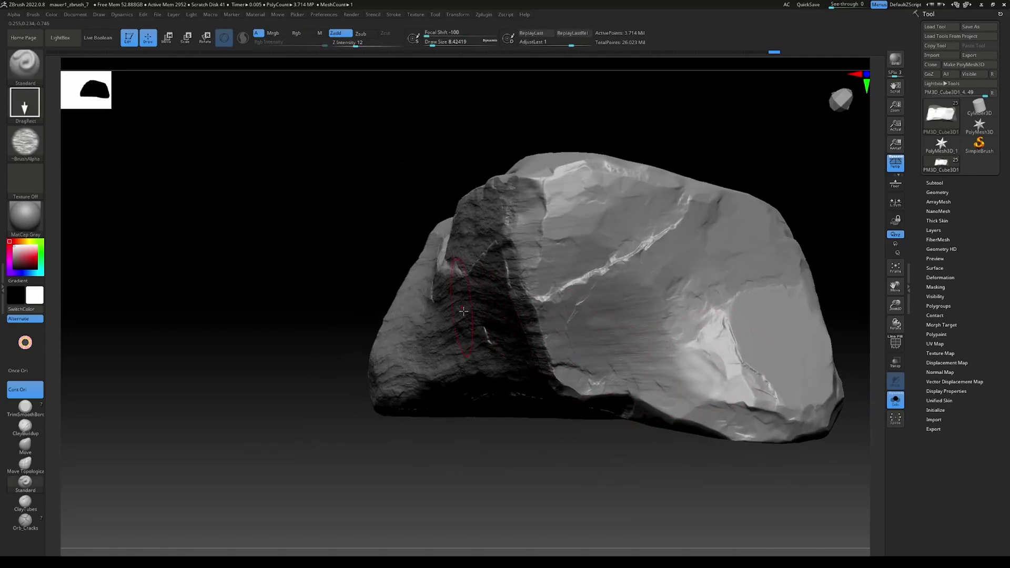
mouse_move(513, 474)
left_mouse_down()
mouse_move(518, 485)
mouse_move(507, 338)
left_mouse_up()
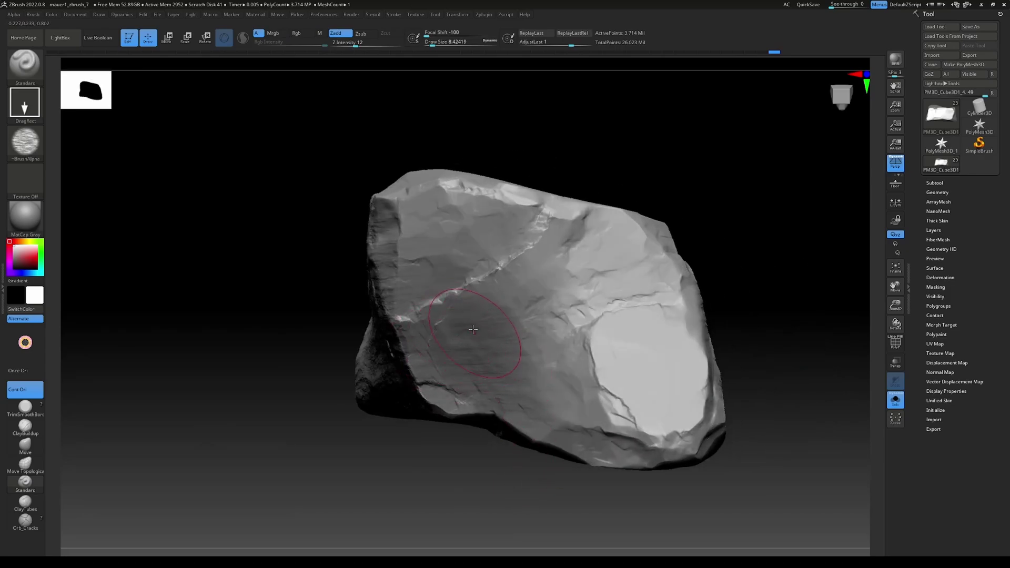
left_click_drag(430, 488, 466, 468)
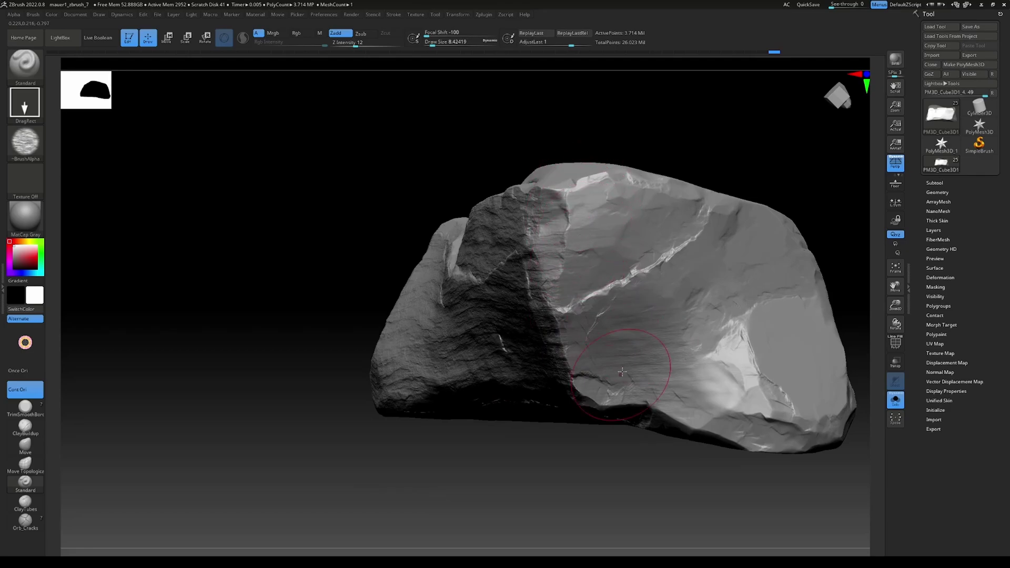
left_click_drag(584, 465, 555, 488)
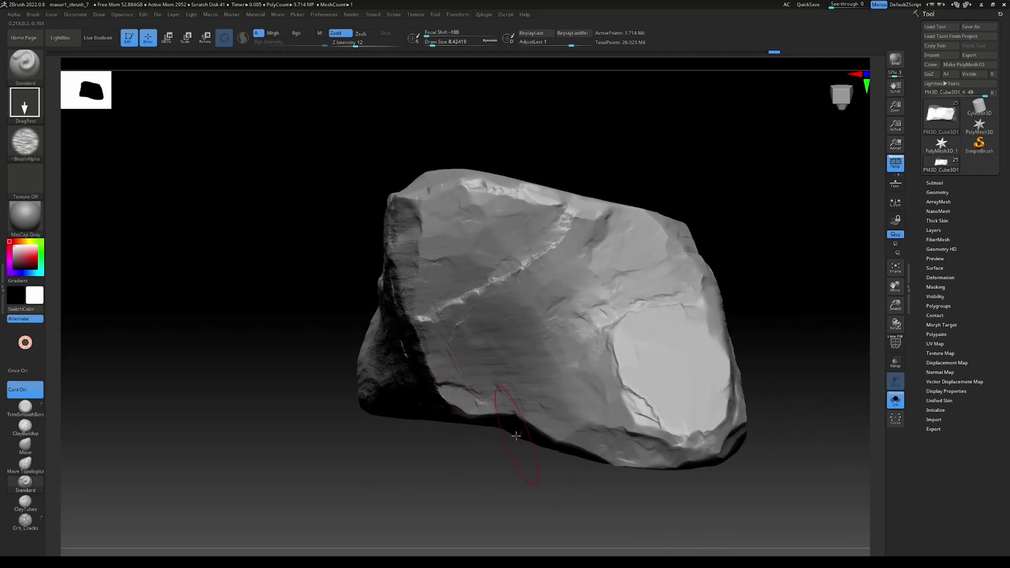
left_click_drag(479, 492, 516, 477)
left_click_drag(795, 415, 762, 390)
left_click_drag(506, 511, 493, 563)
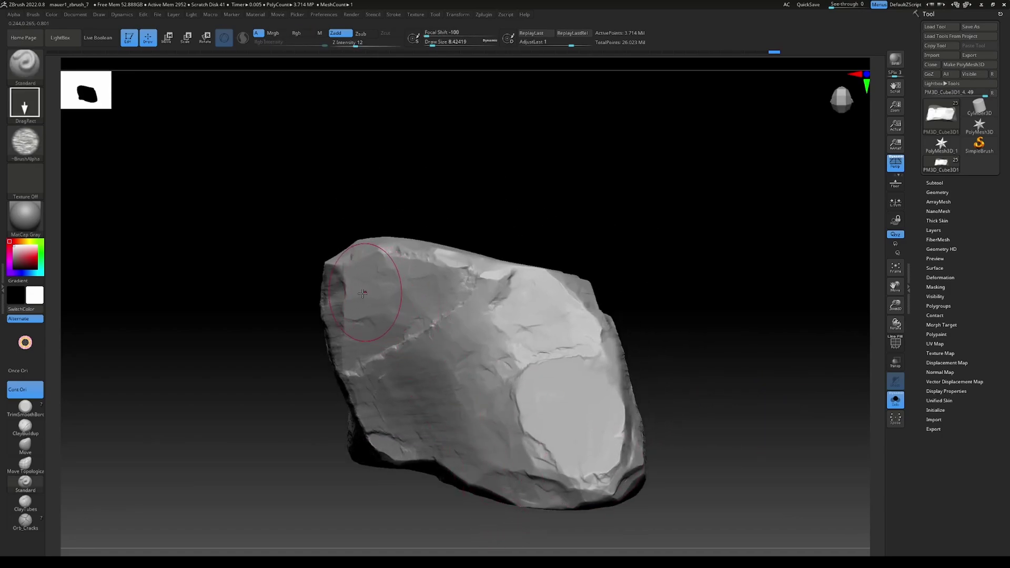
key("ctrl")
mouse_move(365, 296)
left_mouse_down("ctrl")
mouse_move(366, 283)
mouse_move(395, 274)
mouse_move(586, 316)
mouse_move(542, 376)
mouse_move(587, 367)
mouse_move(594, 432)
mouse_move(498, 465)
mouse_move(400, 363)
mouse_move(535, 425)
left_mouse_up("ctrl")
left_click(478, 242, "ctrl")
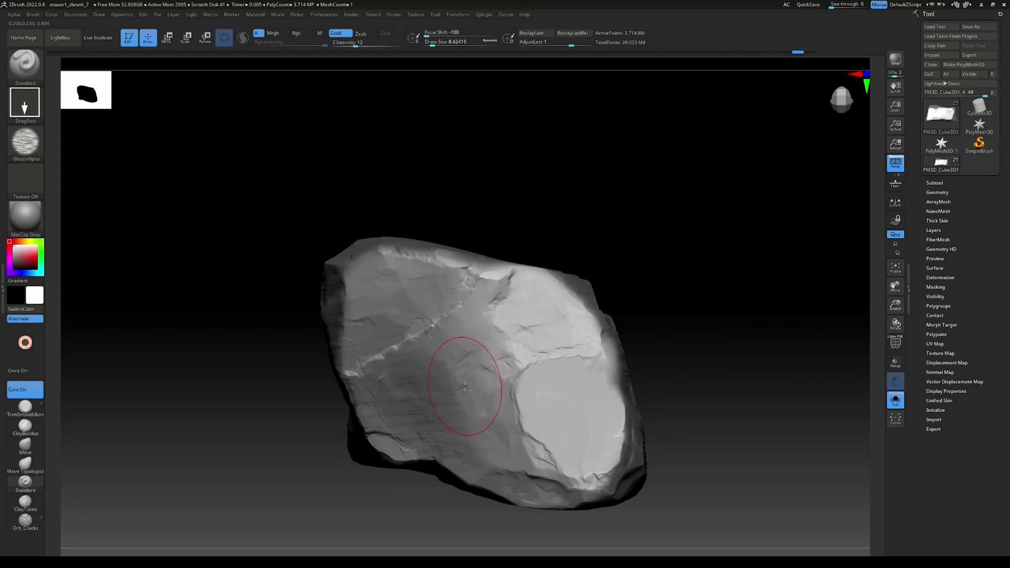
Stamp the directional rock alpha over the isolated face with the diagonal ridge and clear the mask.
left_click_drag(473, 106, 696, 402)
left_click_drag(687, 366, 682, 380)
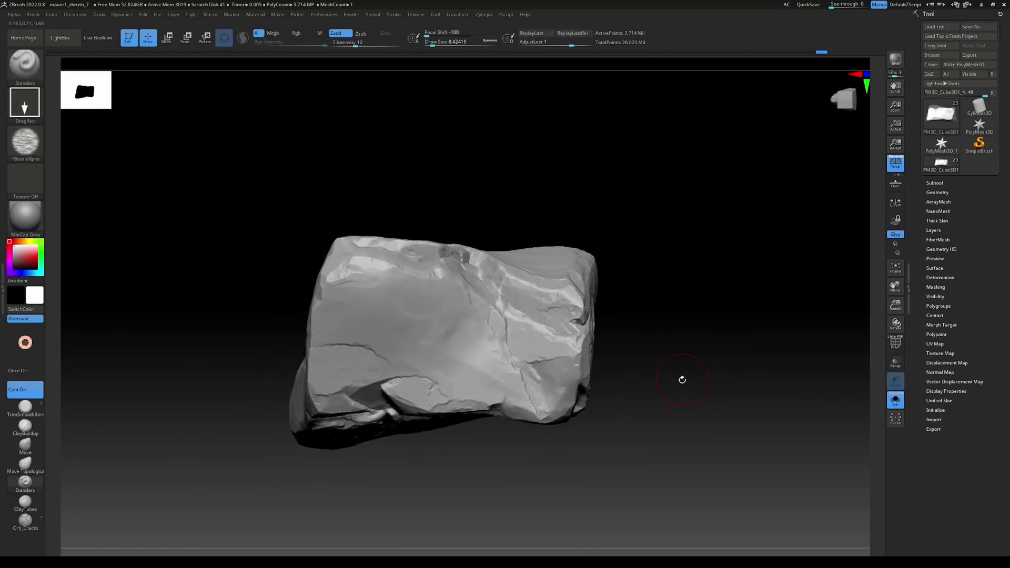
Isolate the next smooth, cracked face with an inverted mask at Draw Size about 15.55 and stamp the rock alpha across it.
mouse_move(343, 310)
left_mouse_down("ctrl")
mouse_move(339, 294)
mouse_move(399, 286)
left_mouse_up("ctrl")
key("s")
mouse_move(408, 309)
left_mouse_down()
mouse_move(342, 378)
mouse_move(545, 384)
mouse_move(426, 308)
mouse_move(384, 310)
left_mouse_up()
key("ctrl+i")
mouse_move(426, 336)
left_mouse_down()
mouse_move(539, 214)
mouse_move(564, 221)
left_mouse_up()
mouse_move(564, 221)
left_mouse_down()
mouse_move(665, 288)
mouse_move(661, 408)
left_mouse_up()
Isolate the remaining slanted face with the central crack using an inverted mask and stamp the directional rock alpha across it.
mouse_move(329, 324)
left_mouse_down("ctrl")
mouse_move(321, 273)
mouse_move(547, 342)
mouse_move(378, 421)
mouse_move(378, 337)
left_mouse_up("ctrl")
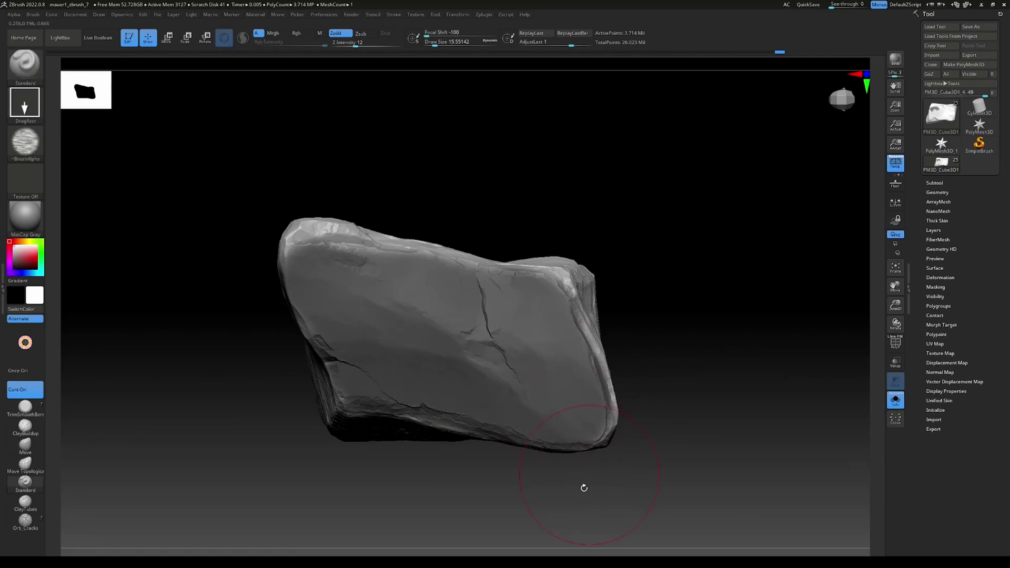
mouse_move(582, 491)
left_mouse_down()
mouse_move(557, 509)
mouse_move(573, 508)
left_mouse_up()
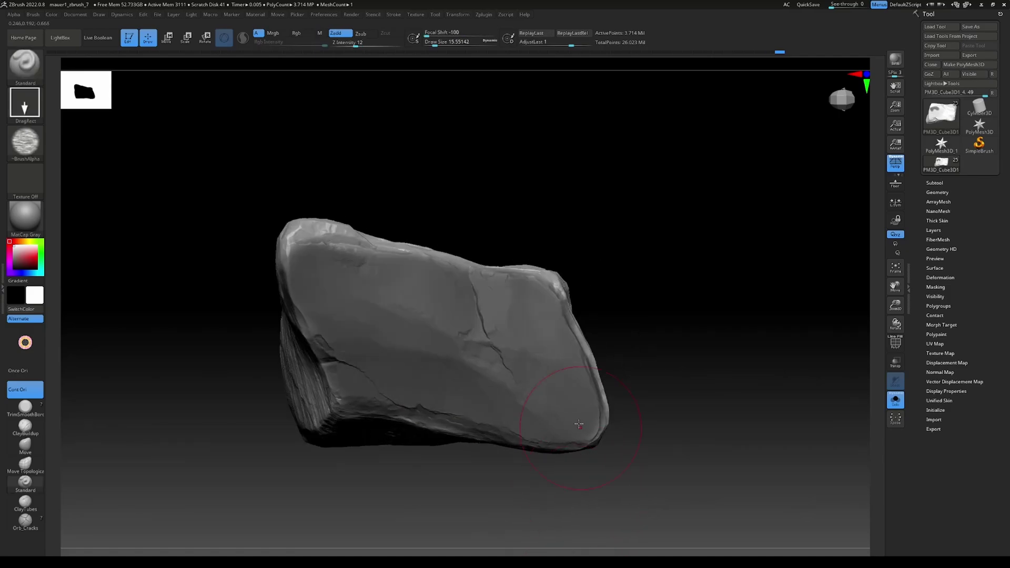
left_click(690, 376, "ctrl")
left_click_drag(690, 376, 693, 356)
mouse_move(432, 333)
left_mouse_down()
mouse_move(695, 348)
mouse_move(689, 406)
mouse_move(652, 451)
mouse_move(653, 419)
mouse_move(624, 419)
mouse_move(623, 435)
mouse_move(635, 430)
left_mouse_up()
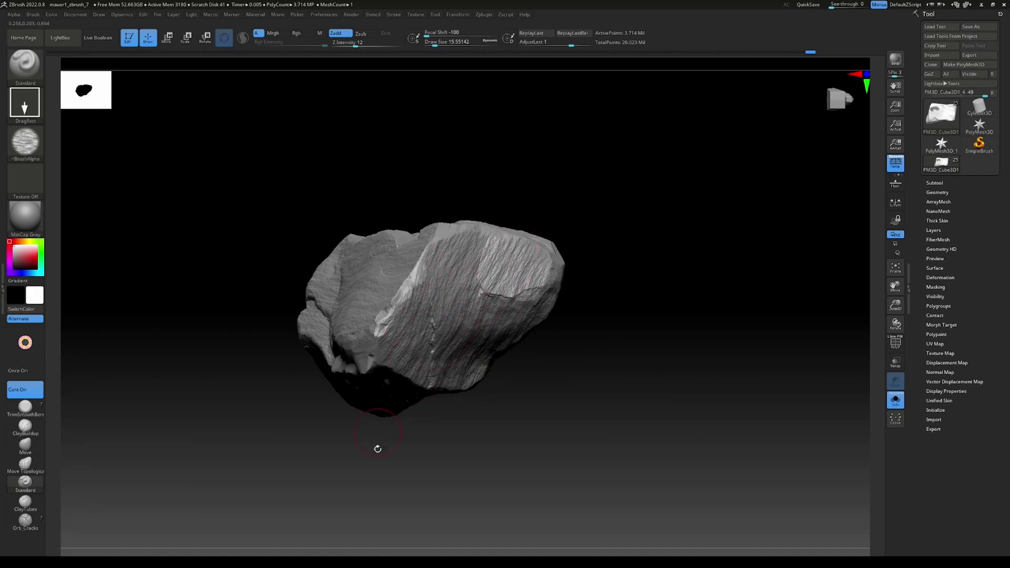
Reduce the Draw Size to about 2.2 and switch to the TrimSmoothBorder brush.
mouse_move(441, 482)
left_mouse_down()
mouse_move(460, 478)
mouse_move(532, 306)
left_mouse_up()
left_click_drag(689, 384, 633, 386)
left_click_drag(528, 390, 509, 361)
mouse_move(582, 459)
left_mouse_down()
mouse_move(546, 462)
mouse_move(526, 447)
mouse_move(568, 481)
mouse_move(535, 469)
mouse_move(620, 464)
mouse_move(668, 443)
left_mouse_up()
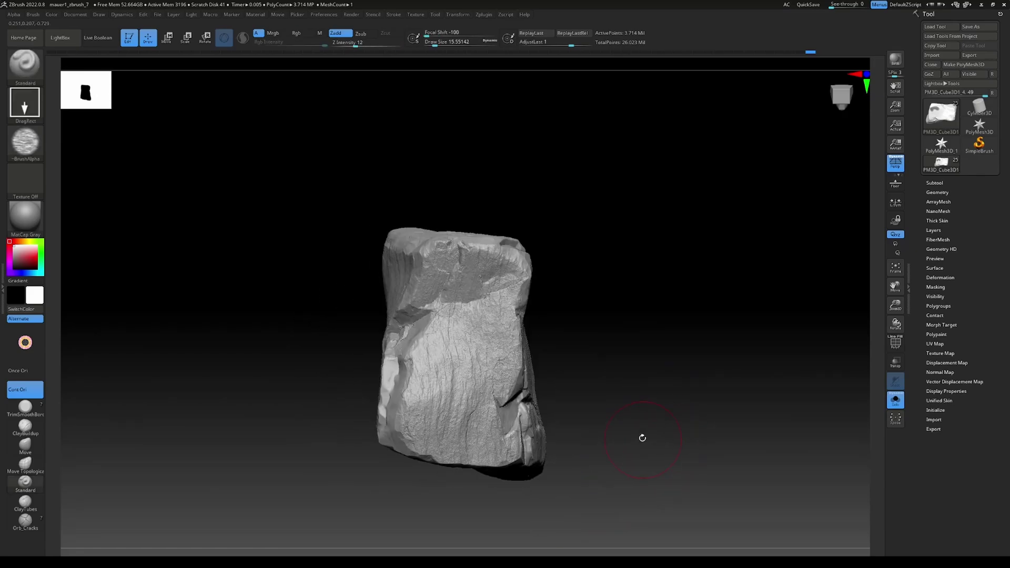
mouse_move(642, 437)
left_mouse_down()
mouse_move(713, 377)
mouse_move(712, 426)
mouse_move(757, 415)
mouse_move(722, 374)
mouse_move(730, 419)
mouse_move(668, 463)
mouse_move(674, 444)
left_mouse_up()
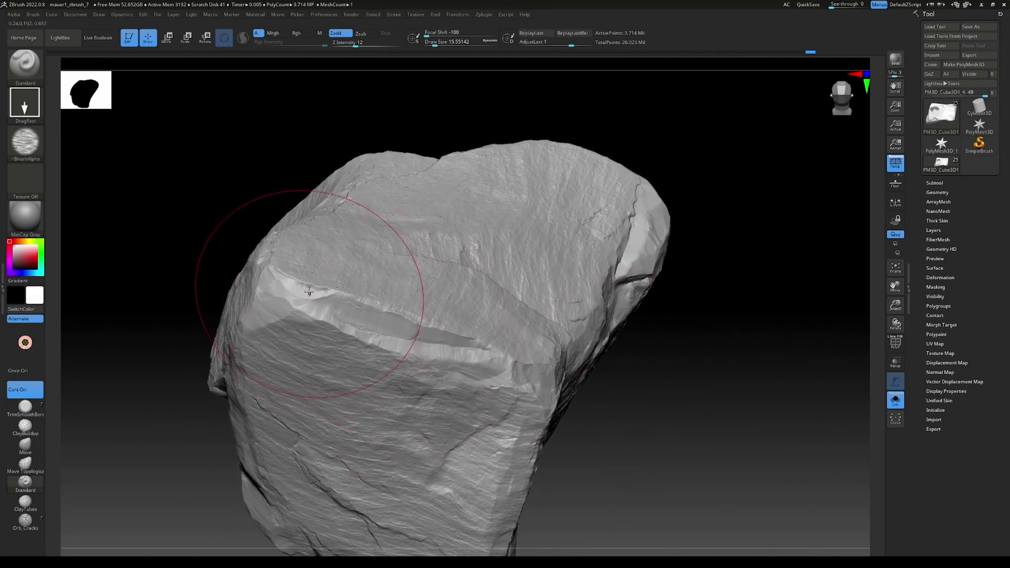
key("s")
left_click_drag(194, 247, 188, 247)
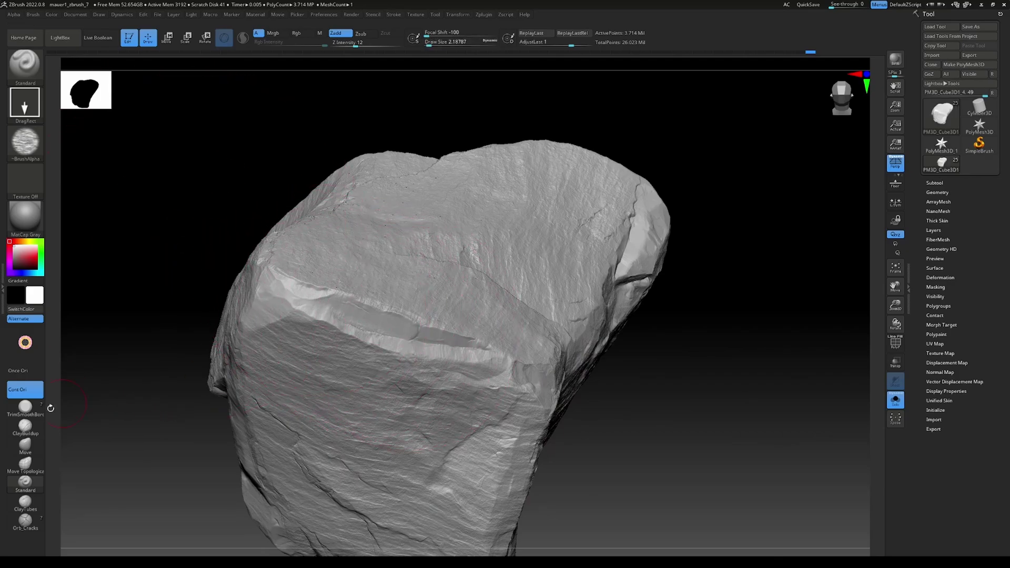
left_click(46, 406)
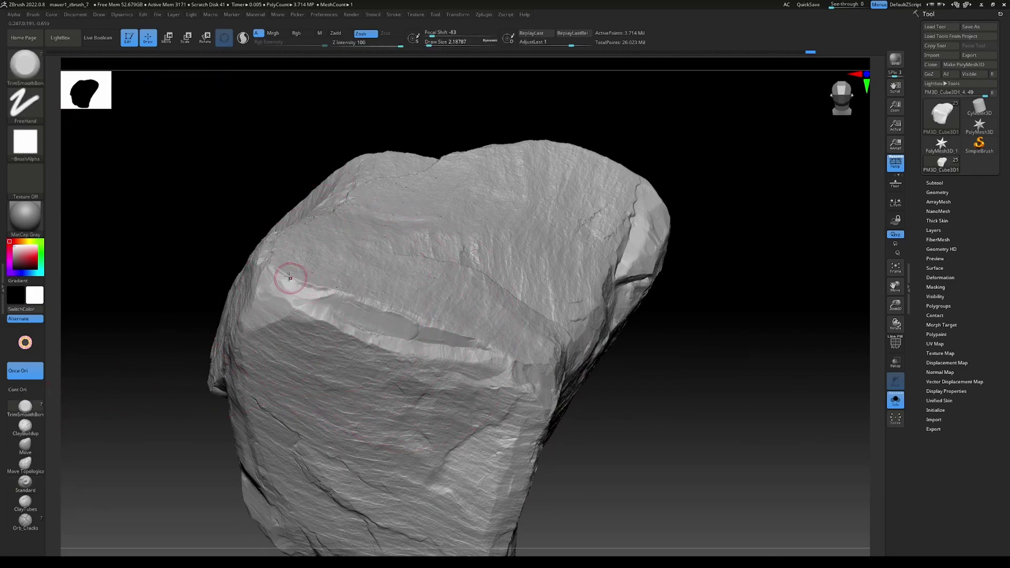
Trim the smooth, unstamped edge band between two textured faces with short TrimSmoothBorder strokes.
mouse_move(289, 277)
left_mouse_down()
mouse_move(312, 287)
mouse_move(289, 285)
left_mouse_up()
left_click_drag(178, 455, 319, 377, "alt")
left_click_drag(753, 402, 706, 415)
mouse_move(202, 370)
left_mouse_down()
mouse_move(207, 347)
mouse_move(260, 361)
mouse_move(238, 362)
mouse_move(250, 364)
left_mouse_up()
mouse_move(351, 390)
left_mouse_down()
mouse_move(395, 410)
mouse_move(351, 394)
left_mouse_up()
left_click_drag(437, 410, 463, 418)
left_click_drag(379, 396, 373, 392)
left_click_drag(375, 395, 368, 393)
Switch to the ClayBuildup brush with a Spray stroke and reduce the Draw Size to 1.
left_click_drag(732, 399, 729, 363)
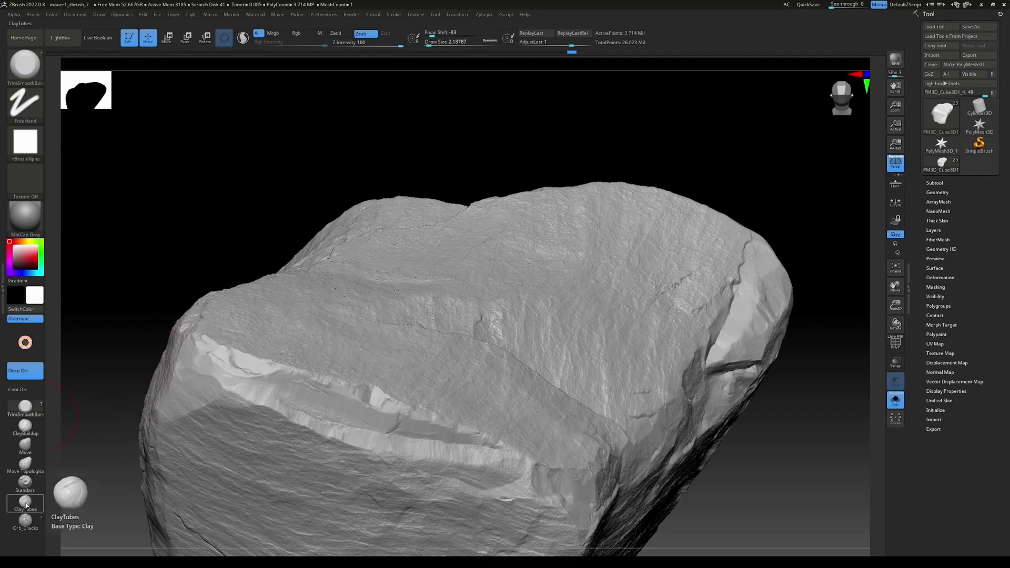
left_click(31, 433)
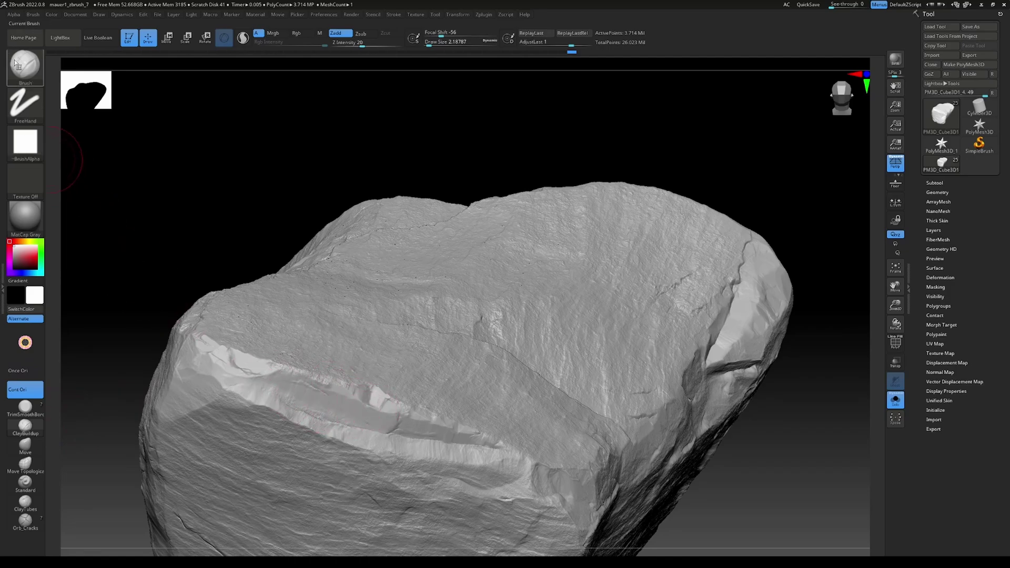
left_click(26, 103)
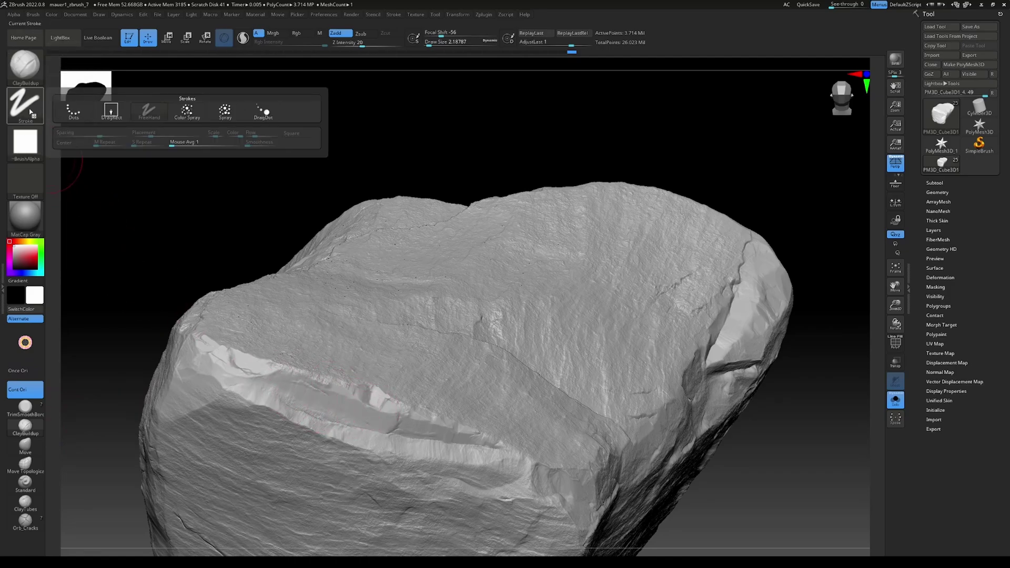
left_click(227, 114)
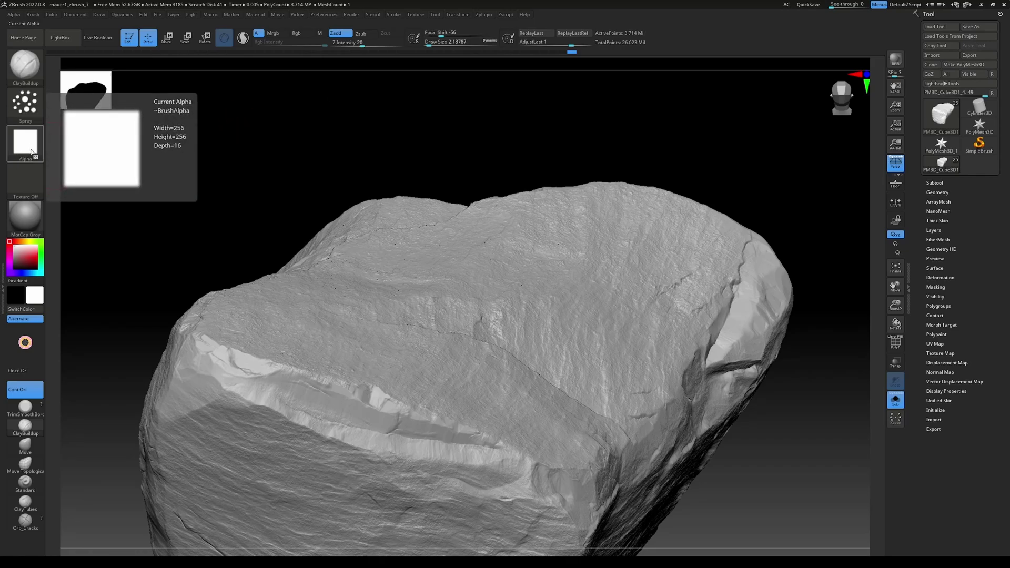
key("s")
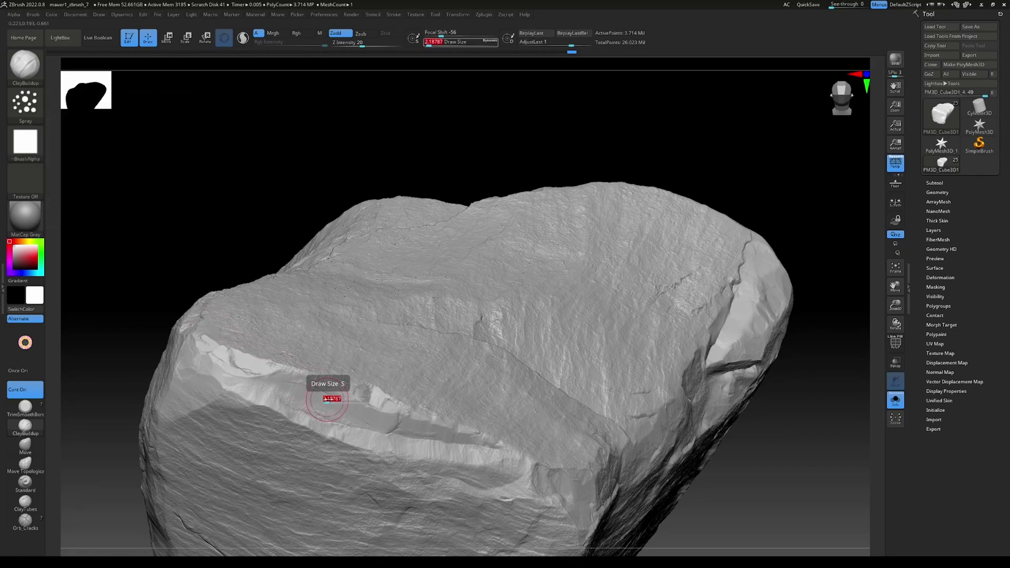
left_click_drag(323, 399, 308, 392)
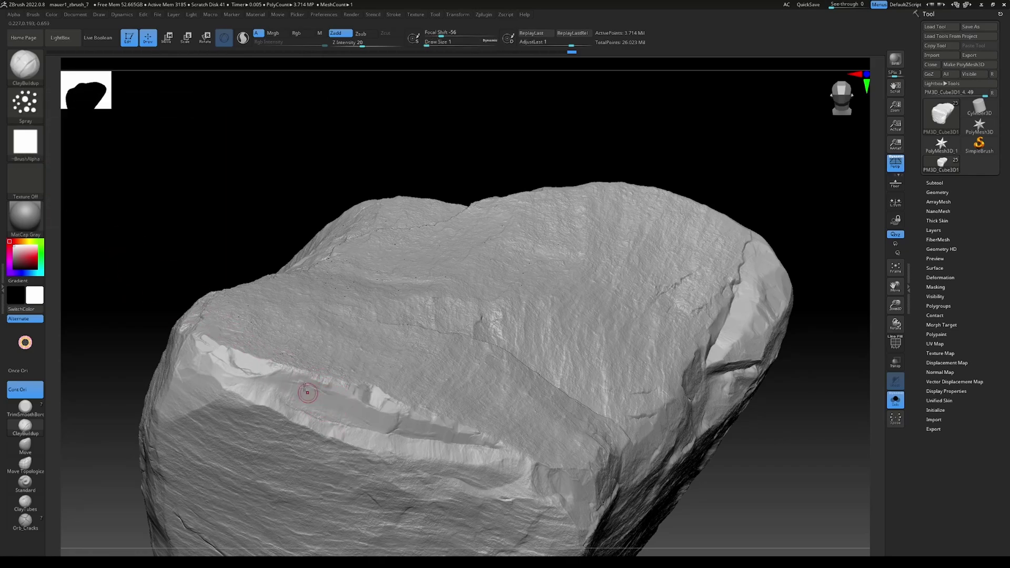
Lower the Z Intensity to 13 and spray rough ClayBuildup texture along the smooth edge band between the two textured faces.
key("u")
left_click_drag(319, 403, 300, 386)
key("ctrl+z")
mouse_move(301, 399)
left_mouse_down()
mouse_move(279, 394)
mouse_move(336, 402)
mouse_move(351, 414)
mouse_move(318, 408)
mouse_move(367, 398)
mouse_move(389, 420)
mouse_move(444, 433)
mouse_move(409, 443)
left_mouse_up()
left_click_drag(298, 413, 279, 406)
left_click_drag(369, 432, 279, 395)
left_click_drag(409, 443, 484, 452)
mouse_move(289, 400)
left_mouse_down()
mouse_move(237, 385)
mouse_move(265, 389)
left_mouse_up()
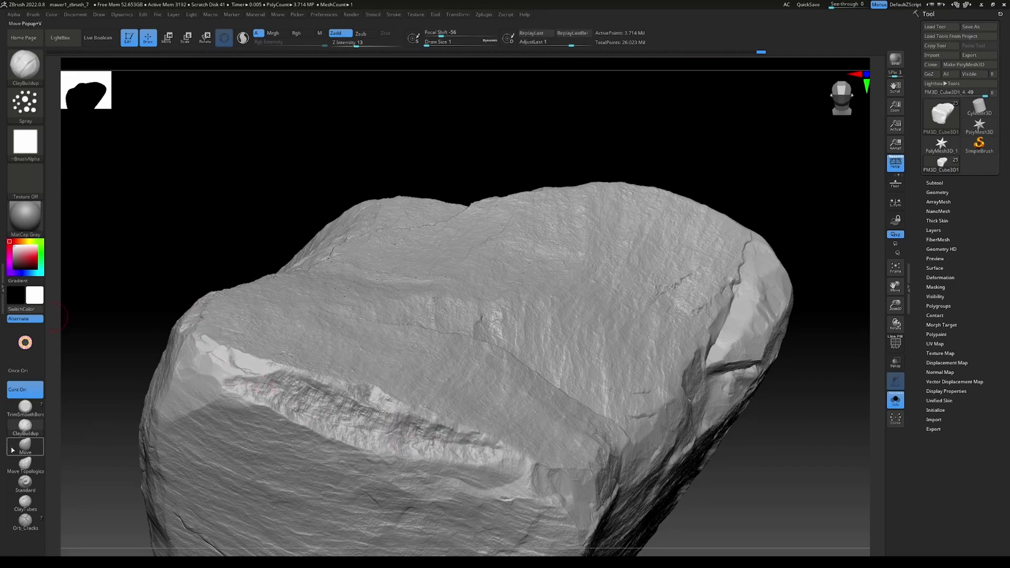
Switch to the ClayTubes brush and give it a Spray stroke with Alpha 43.
left_click(29, 501)
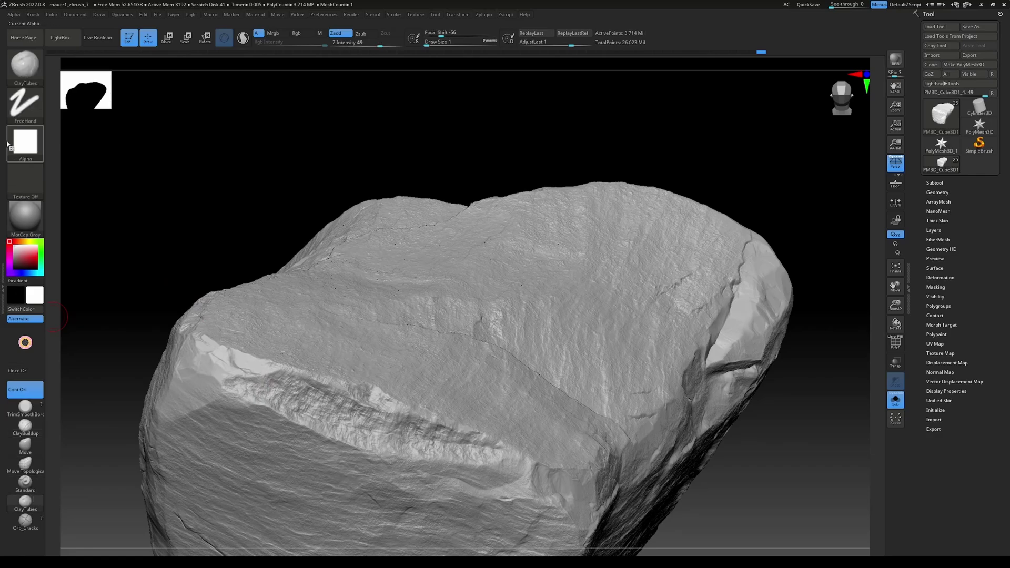
left_click(24, 104)
left_click(226, 110)
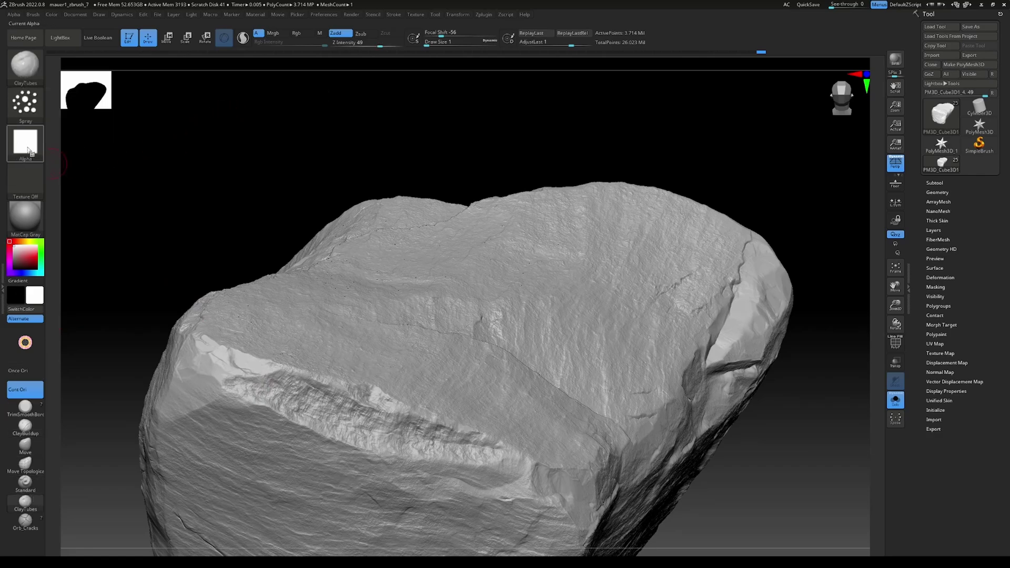
left_click(25, 142)
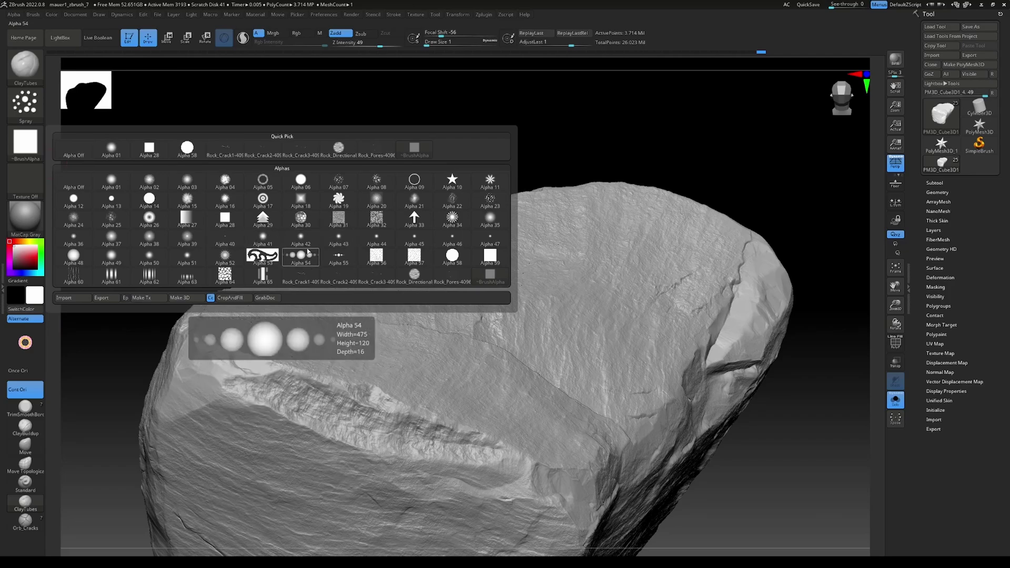
left_click(340, 239)
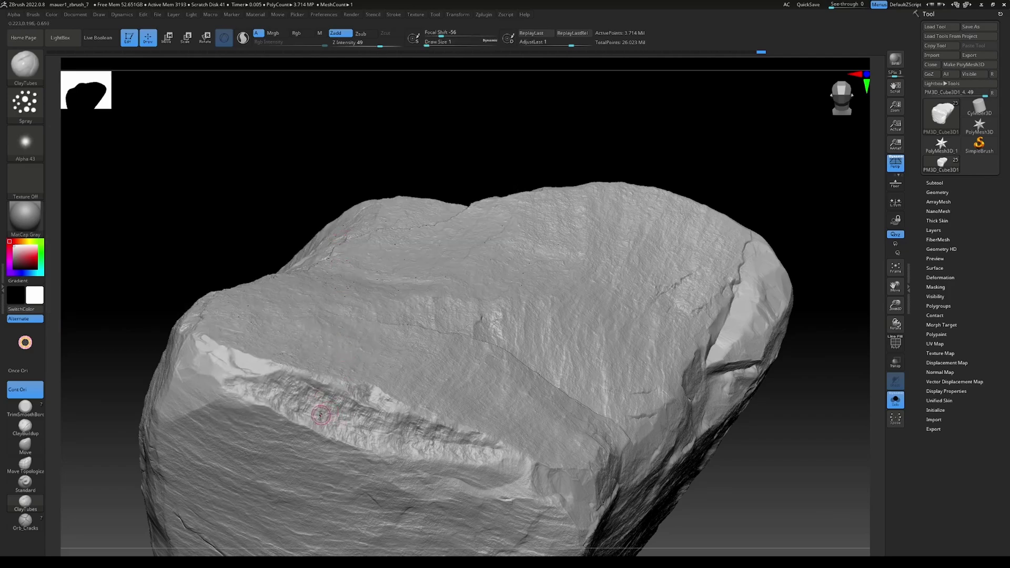
Set the ClayTubes Z Intensity to 16 and spray fine grain over the roughened edge band.
left_click_drag(308, 402, 290, 388)
key("ctrl")
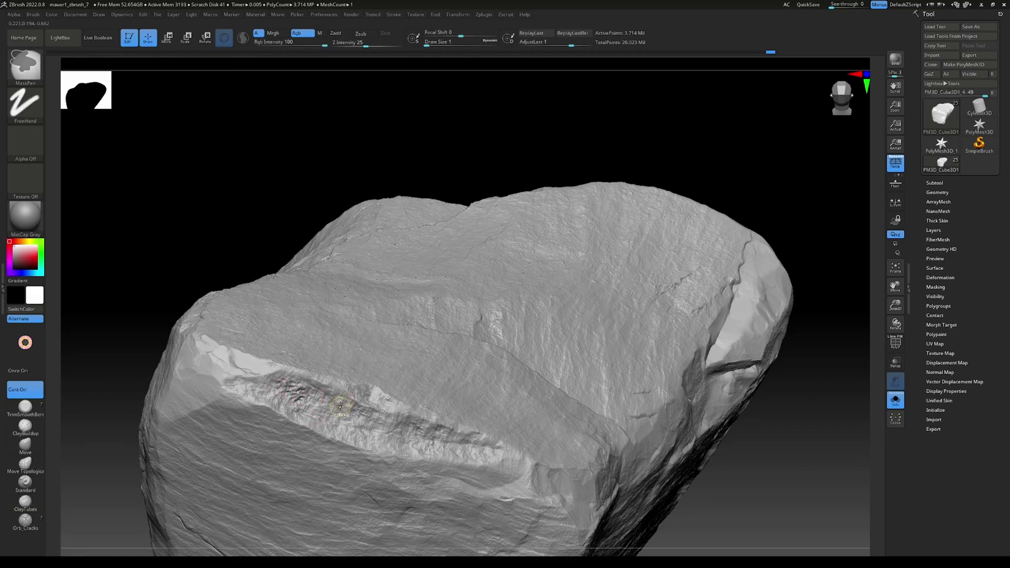
left_click_drag(368, 44, 360, 44)
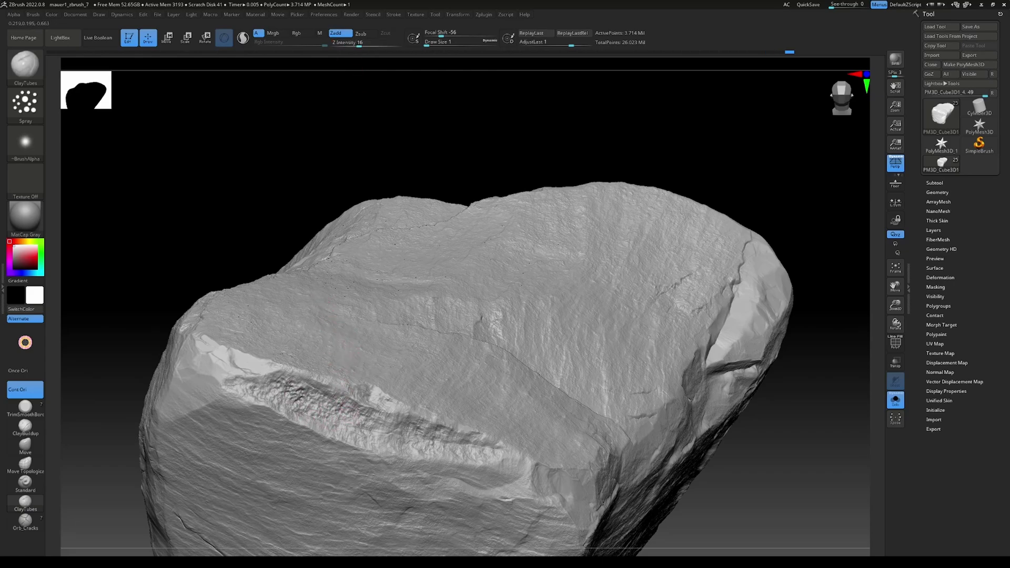
left_click_drag(326, 422, 302, 417)
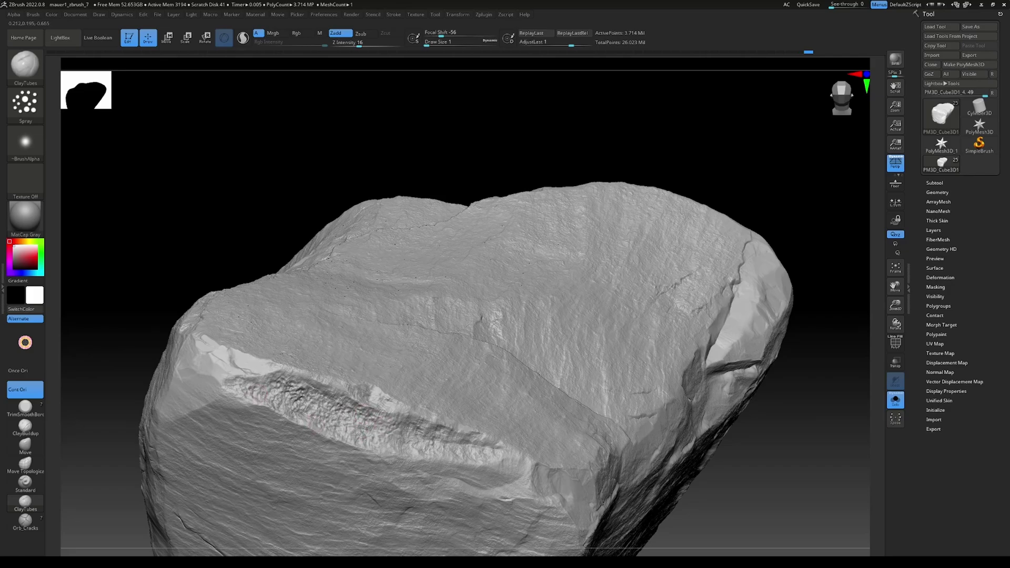
left_click_drag(382, 437, 378, 440)
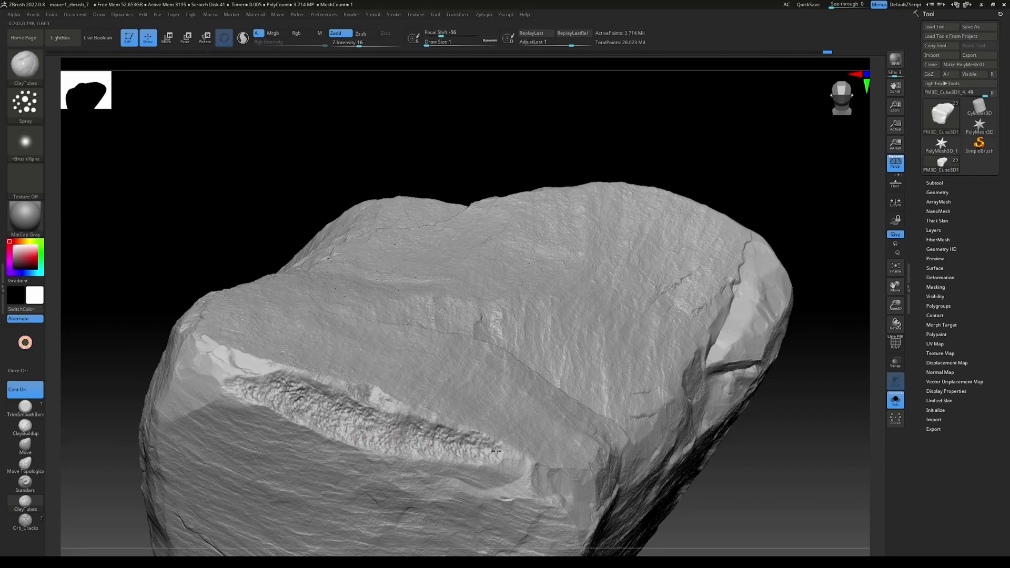
Spray ClayBuildup texture over the small smooth facet beside the short crack and down the edge below it.
left_click_drag(758, 469, 672, 462, "alt")
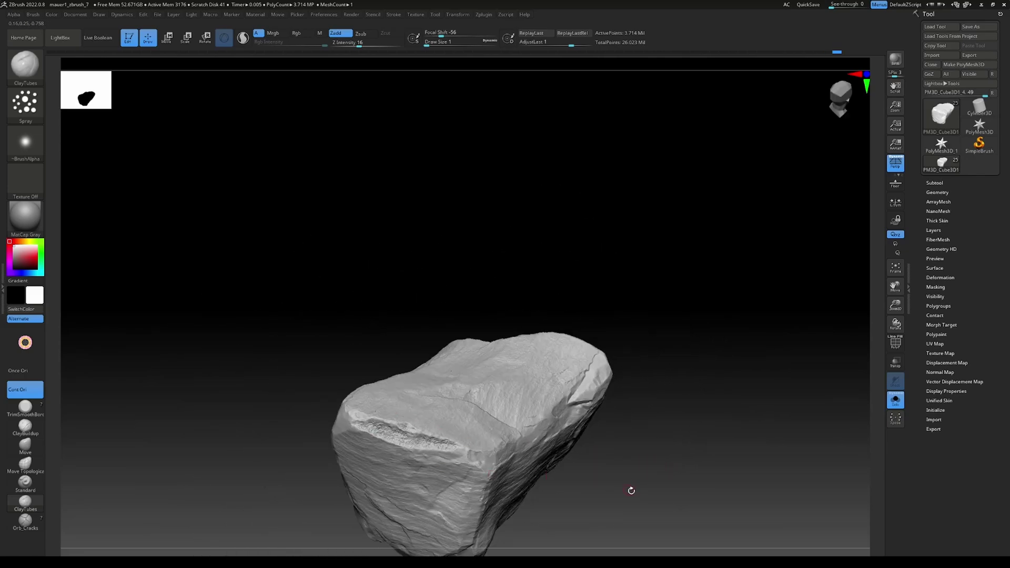
left_click_drag(631, 490, 758, 413)
left_click_drag(617, 237, 548, 167, "alt")
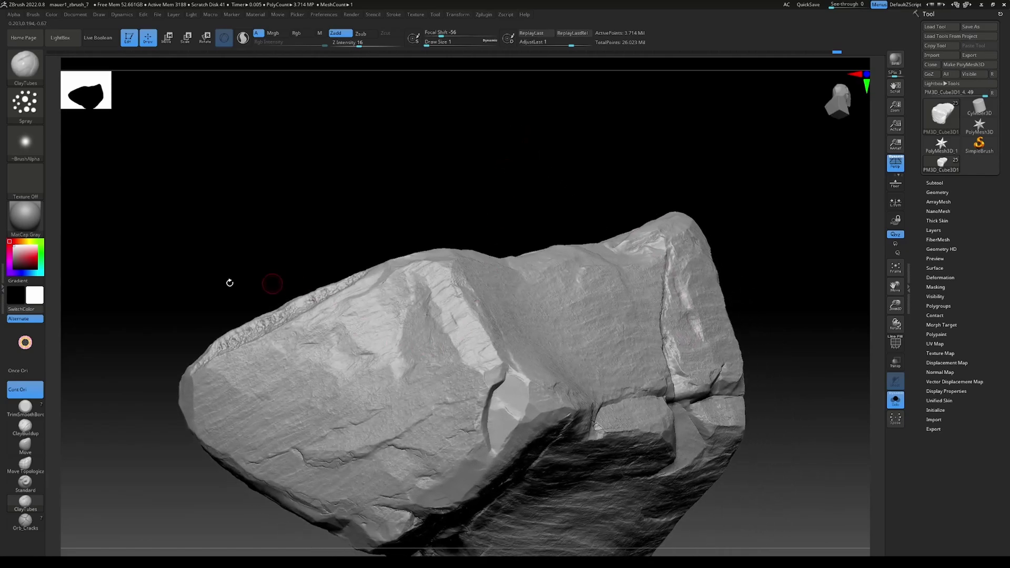
left_click(25, 407)
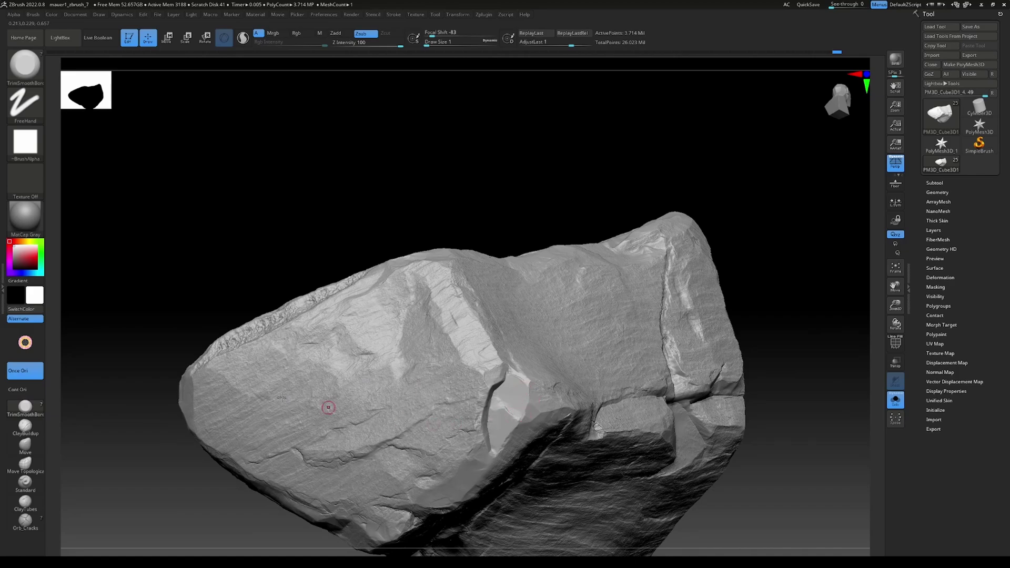
left_click(26, 426)
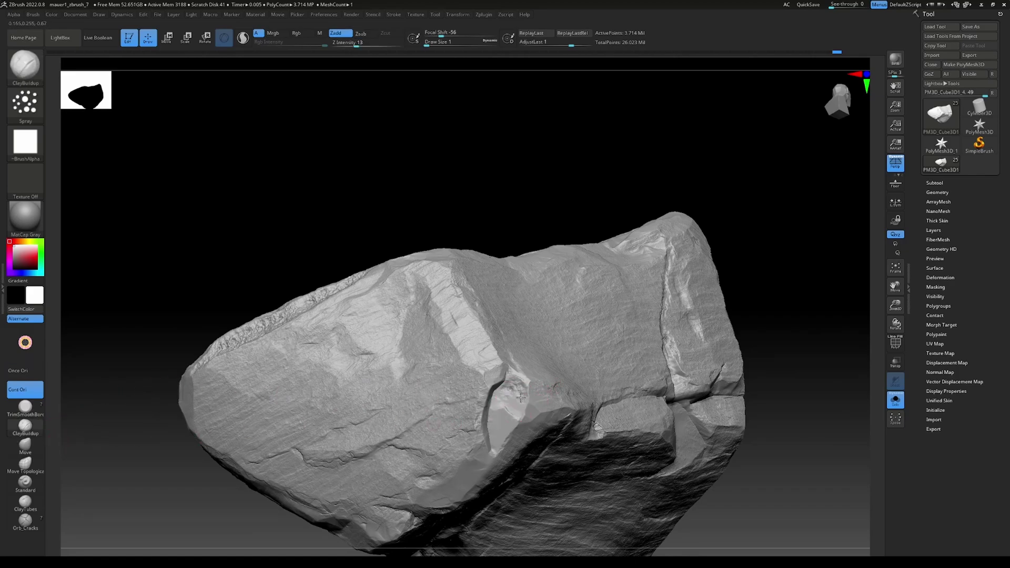
mouse_move(521, 397)
left_mouse_down()
mouse_move(437, 502)
mouse_move(475, 488)
left_mouse_up()
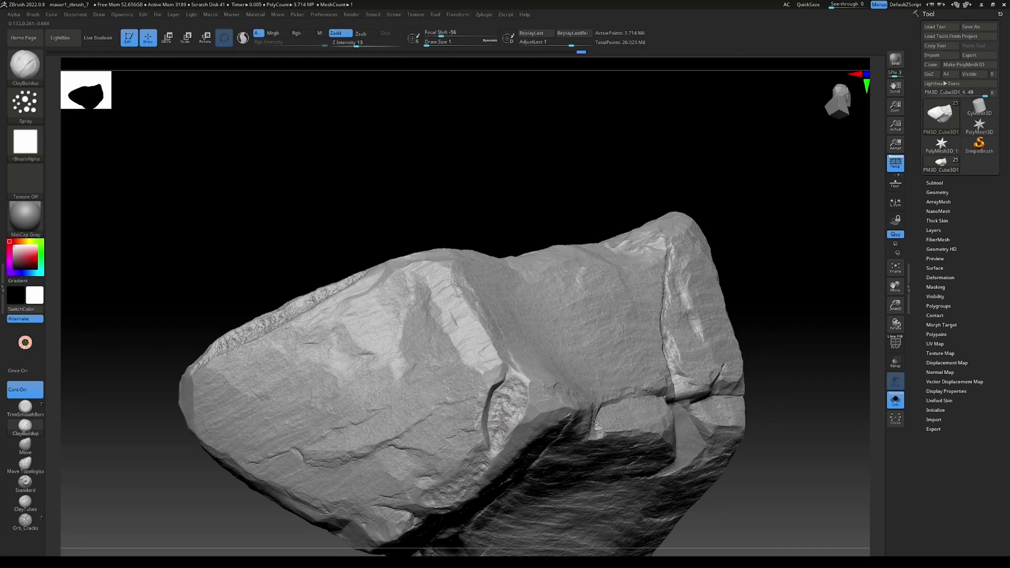
left_click_drag(512, 378, 517, 402)
Raise the Draw Size to about 1.53 and spray fine ClayTubes grain over the small roughened facet.
left_click(24, 501)
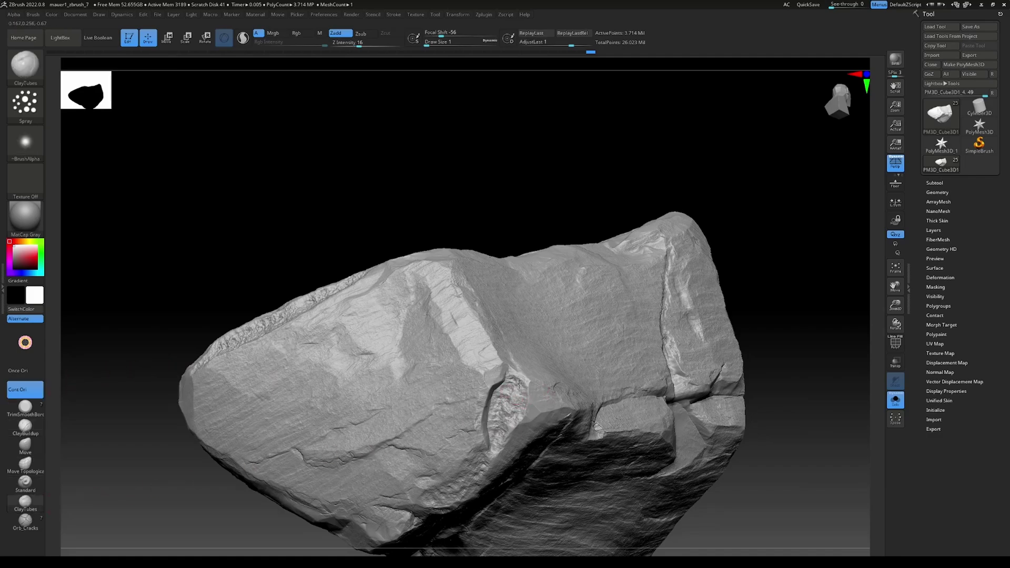
key("s")
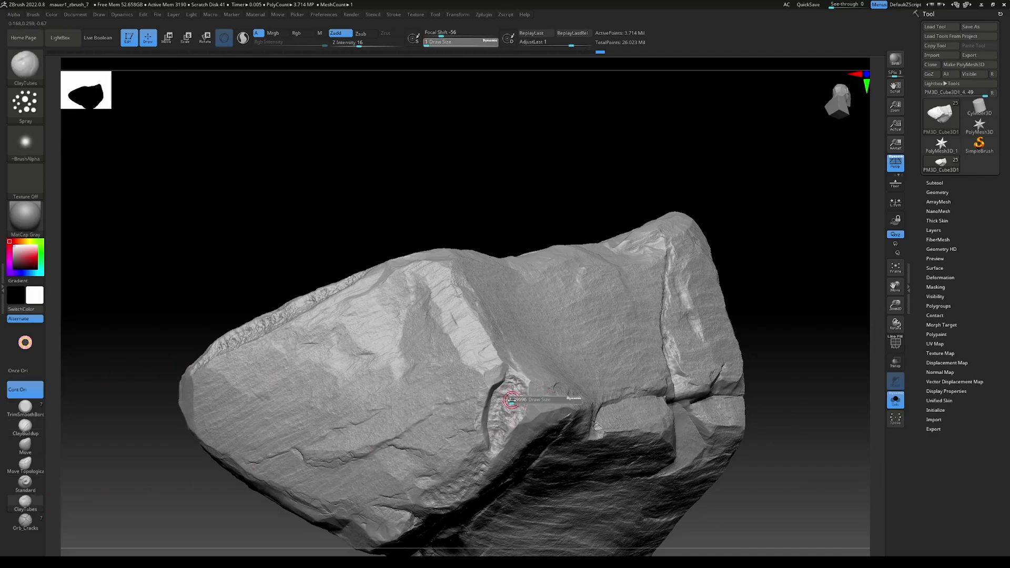
left_click(511, 399)
left_click_drag(499, 401, 492, 450)
right_click_drag(491, 451, 410, 431)
left_click_drag(487, 405, 485, 437)
Spray ClayBuildup texture along the smooth curved edge above the dark end face of the stone.
left_click(28, 427)
mouse_move(400, 458)
right_mouse_down("ctrl")
mouse_move(358, 494)
mouse_move(721, 435)
mouse_move(630, 431)
right_mouse_up("ctrl")
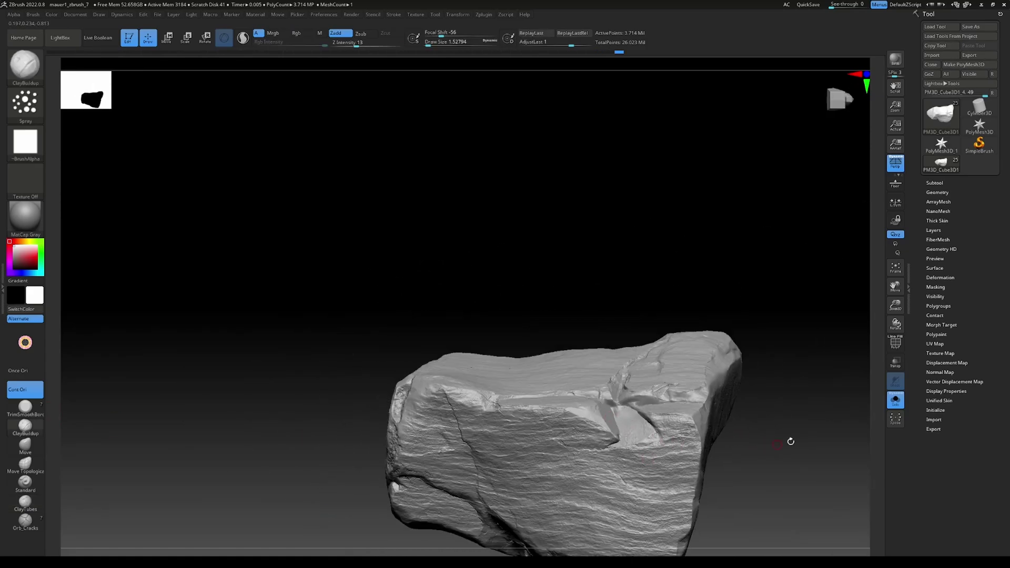
left_click_drag(797, 440, 689, 281)
left_click_drag(736, 227, 708, 243)
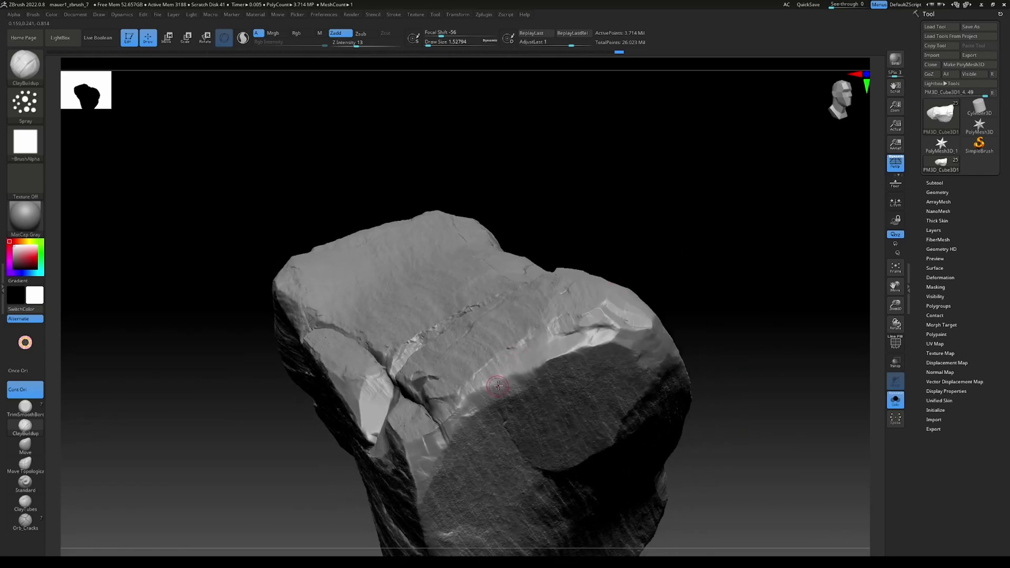
mouse_move(517, 377)
left_mouse_down()
mouse_move(418, 455)
mouse_move(605, 338)
left_mouse_up()
Spray finer ClayTubes grain along both directions of the curved edge above the dark end face.
left_click(25, 501)
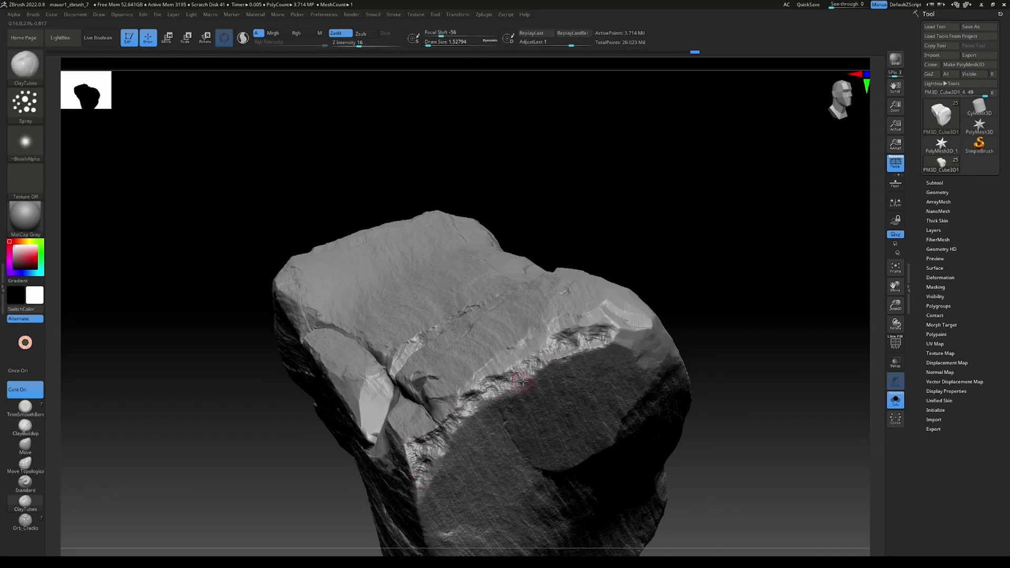
left_click_drag(530, 369, 605, 332)
mouse_move(495, 388)
left_mouse_down()
mouse_move(446, 423)
mouse_move(423, 476)
left_mouse_up()
Extend the ClayBuildup spray along the lower part of the vertical edge band and its corner, returning to ClayTubes.
mouse_move(726, 400)
left_mouse_down()
mouse_move(685, 370)
mouse_move(622, 290)
mouse_move(541, 417)
mouse_move(505, 500)
mouse_move(424, 482)
mouse_move(431, 512)
mouse_move(410, 499)
mouse_move(496, 513)
left_mouse_up()
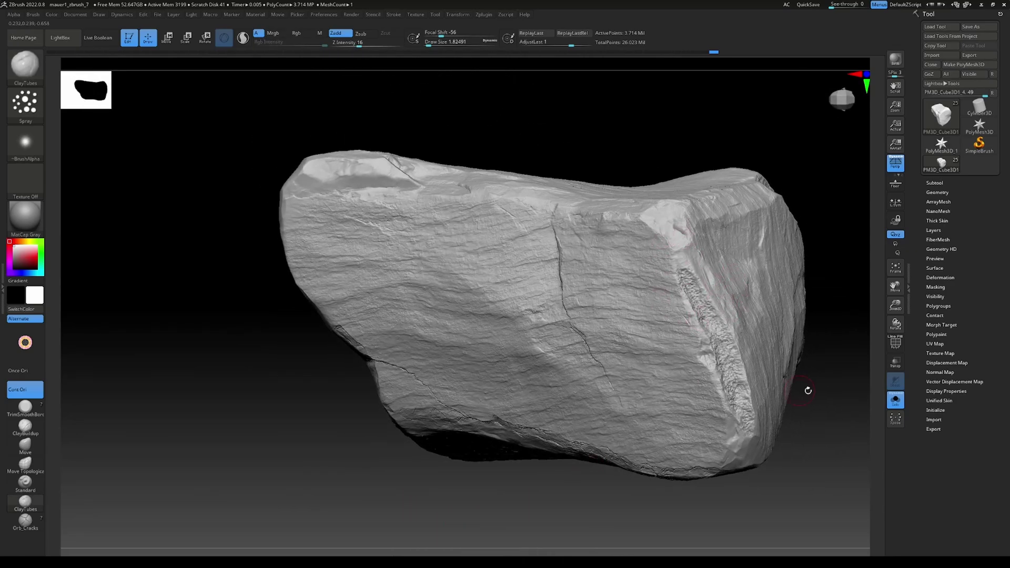
mouse_move(812, 391)
left_mouse_down()
mouse_move(796, 388)
mouse_move(731, 419)
mouse_move(808, 398)
mouse_move(787, 377)
mouse_move(832, 286)
mouse_move(807, 303)
left_mouse_up()
key("b")
key("c")
key("b")
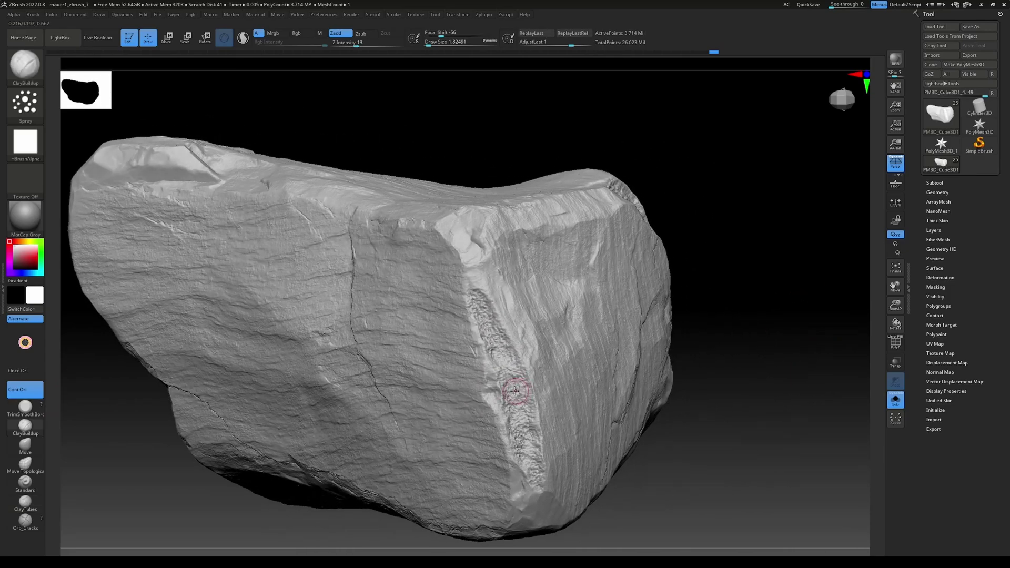
mouse_move(511, 377)
left_mouse_down()
mouse_move(497, 344)
mouse_move(529, 471)
mouse_move(524, 495)
left_mouse_up()
left_click(26, 508)
mouse_move(654, 447)
left_mouse_down("alt")
mouse_move(678, 374)
mouse_move(642, 340)
mouse_move(657, 378)
mouse_move(635, 332)
mouse_move(568, 343)
mouse_move(573, 473)
left_mouse_up("alt")
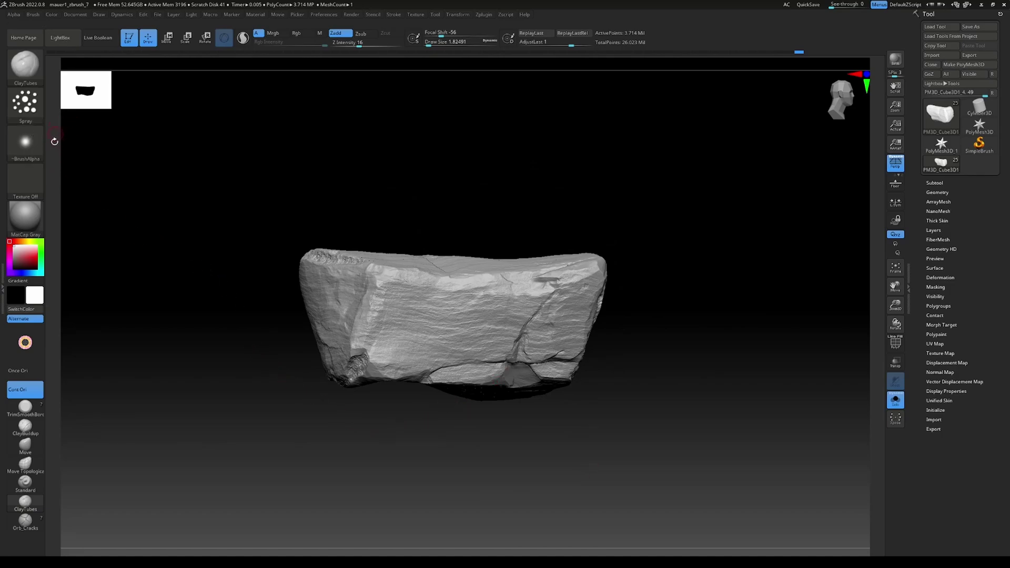
Switch to the Standard brush and load the Rock_Pores alpha for stamping.
left_click(25, 482)
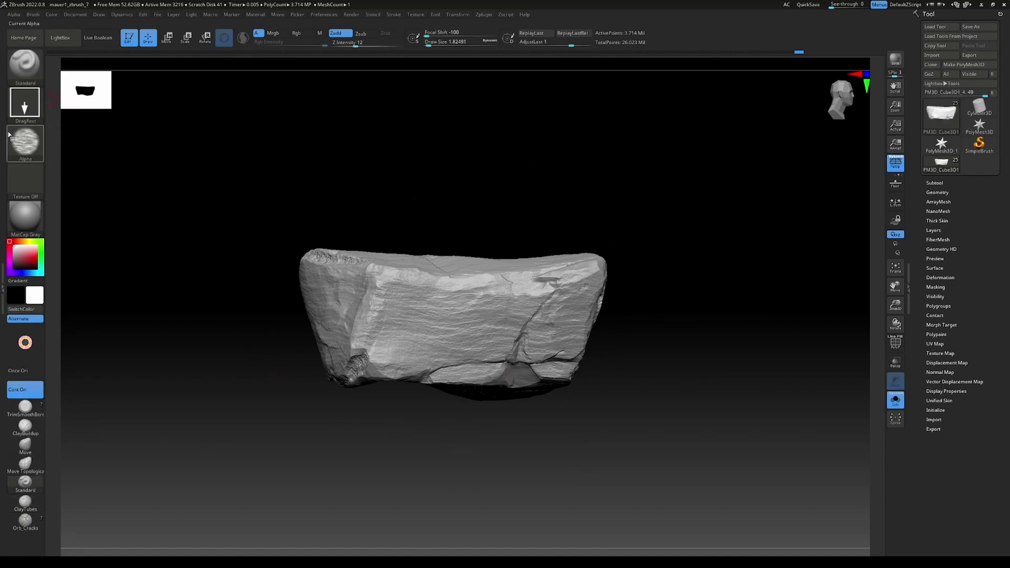
left_click(26, 146)
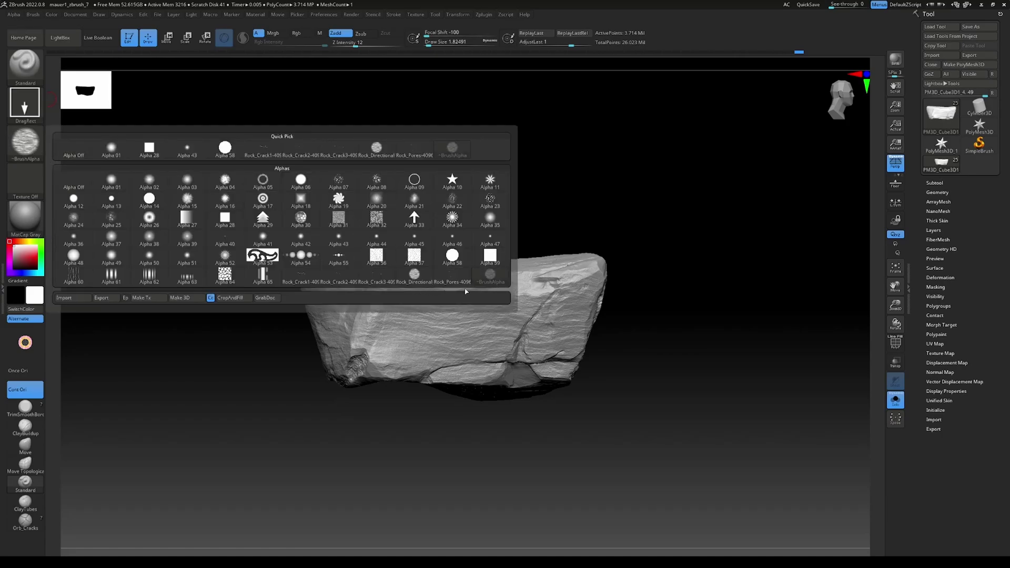
left_click(452, 277)
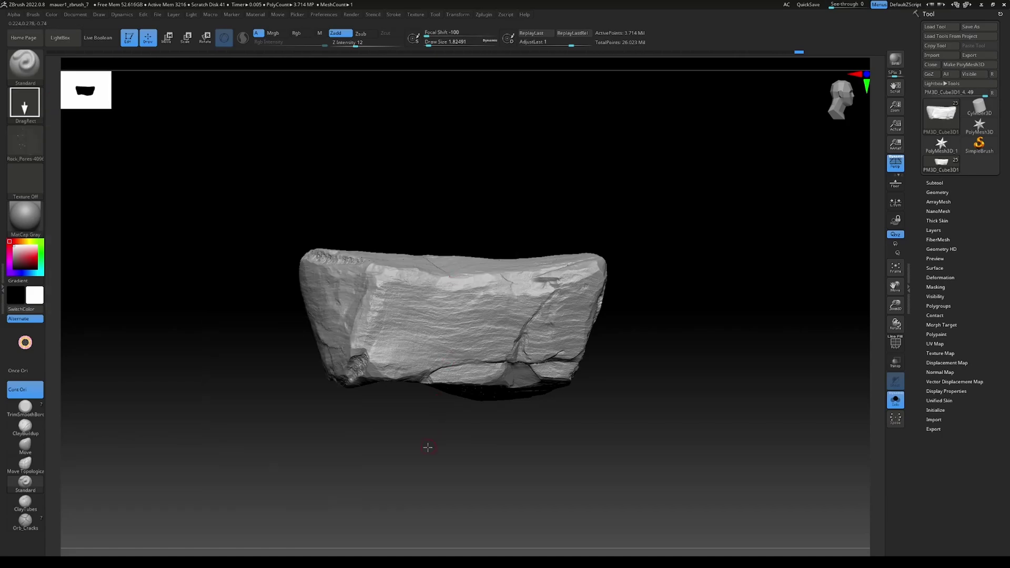
left_click_drag(424, 450, 414, 472)
mouse_move(680, 406)
left_mouse_down()
mouse_move(622, 412)
mouse_move(695, 405)
left_mouse_up()
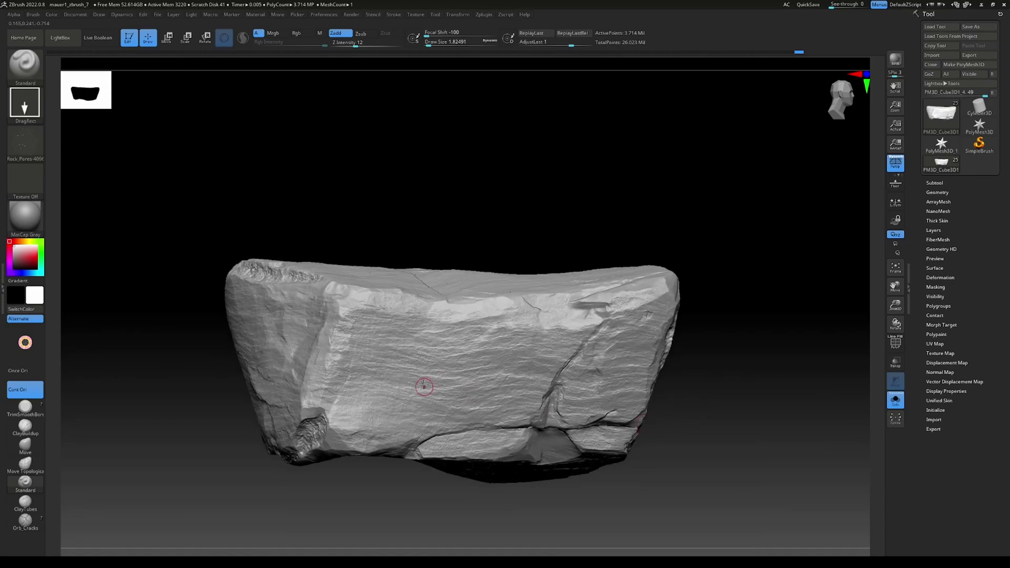
Raise the Z Intensity to 18 and stamp the Rock_Pores alpha across the large cracked face.
key("ctrl")
key("u")
left_click(495, 378)
left_click_drag(683, 356, 593, 351)
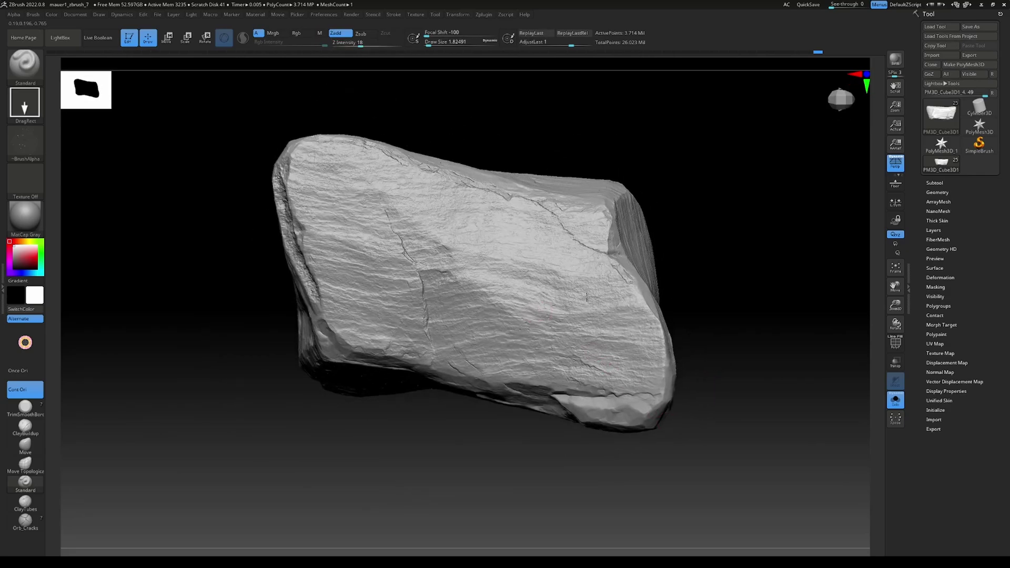
mouse_move(448, 285)
left_mouse_down()
mouse_move(340, 292)
mouse_move(326, 304)
left_mouse_up()
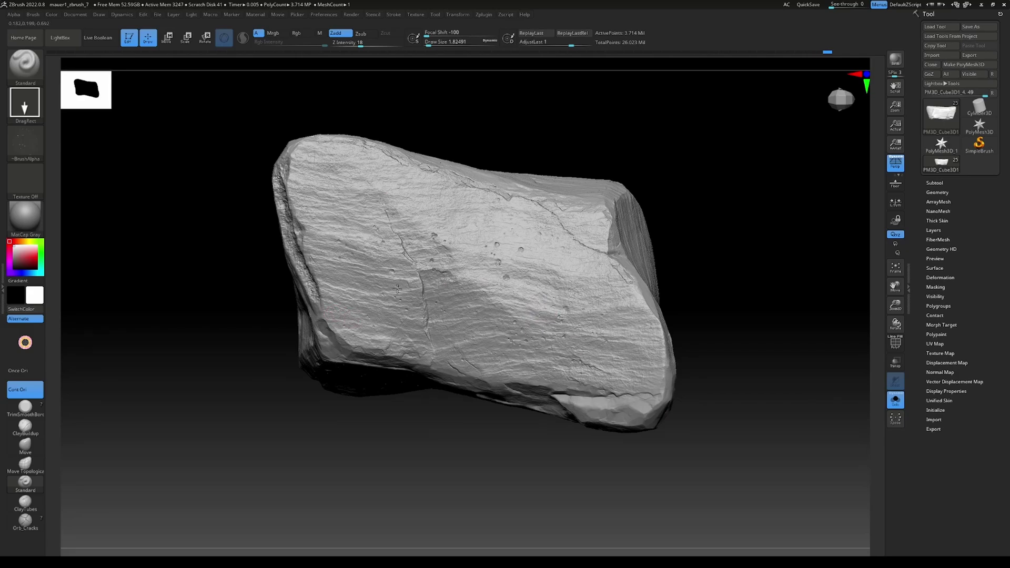
left_click_drag(721, 293, 755, 292)
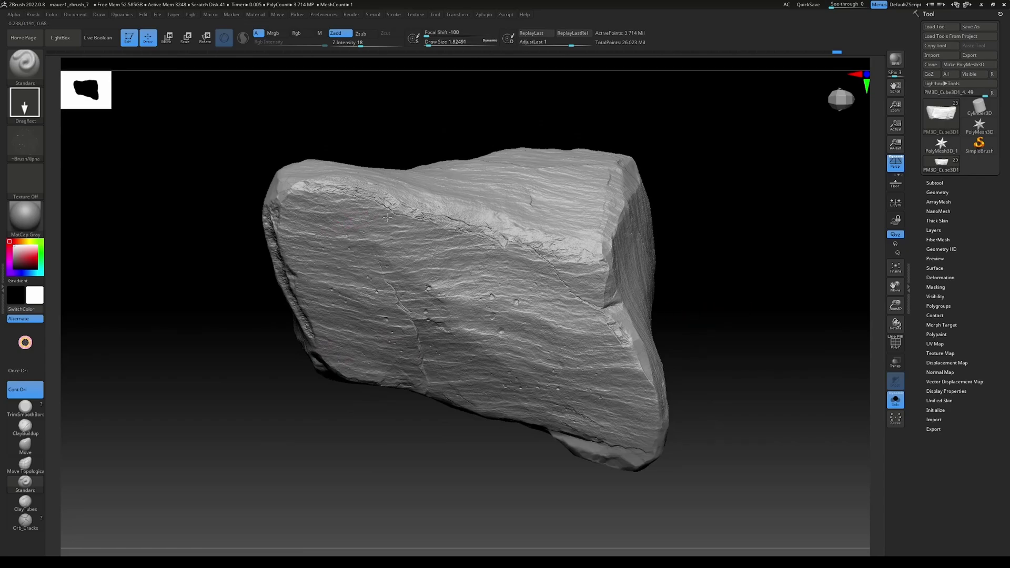
Switch to the TrimDynamic brush, load Alpha 28 and enlarge the draw size to about 7.5.
left_click_drag(741, 292, 585, 322)
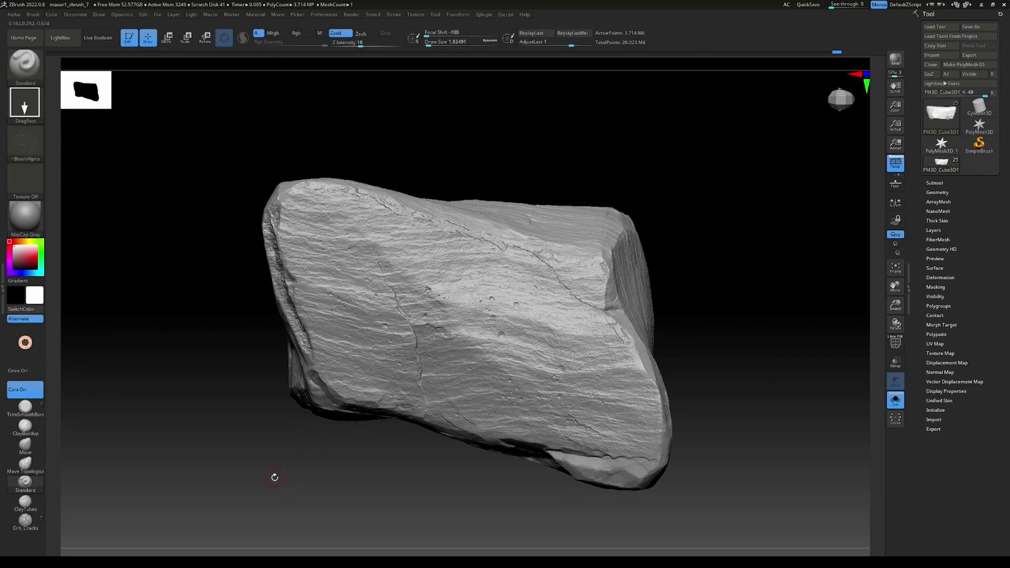
key("b")
key("t")
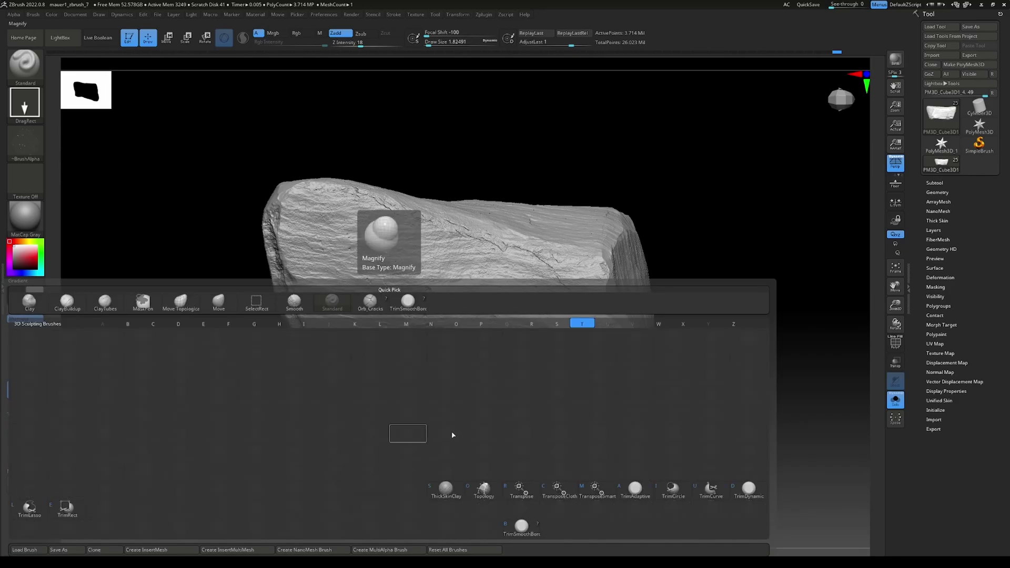
key("d")
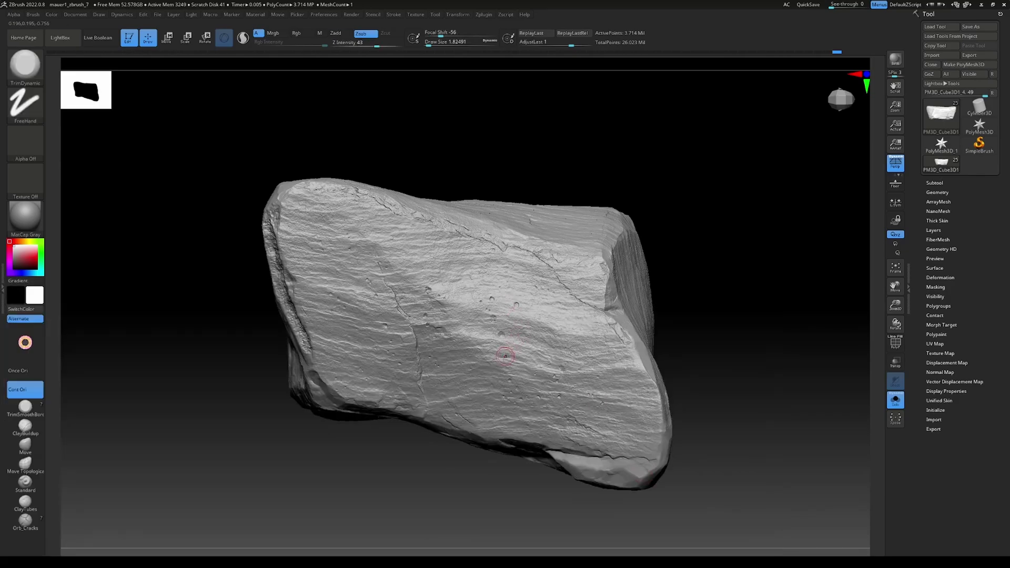
left_click(25, 142)
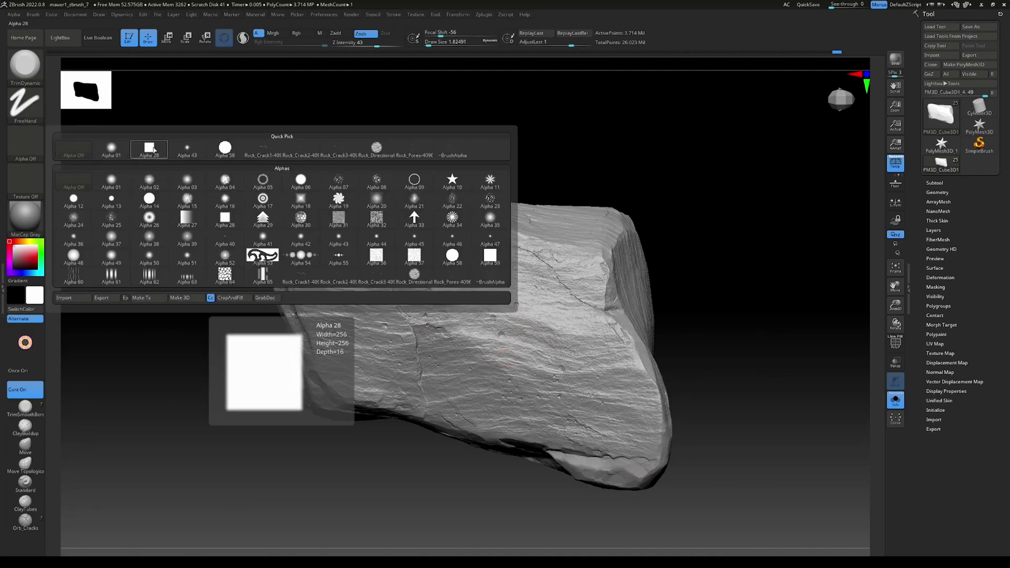
left_click(150, 149)
key("s")
left_click_drag(524, 373, 530, 372)
right_click_drag(531, 371, 343, 367, "ctrl")
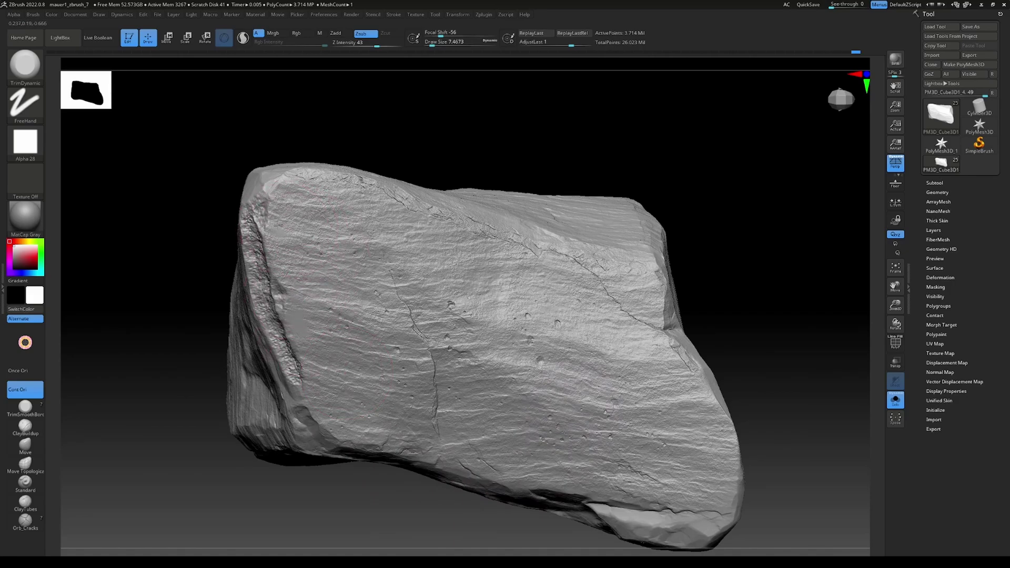
Flatten scattered patches of the rock grain across the large cracked face with TrimDynamic.
left_click_drag(276, 225, 299, 209)
left_click_drag(400, 234, 539, 281)
left_click_drag(624, 368, 721, 449)
mouse_move(490, 379)
left_mouse_down()
mouse_move(597, 388)
mouse_move(579, 327)
mouse_move(594, 351)
left_mouse_up()
left_click_drag(331, 429, 380, 435)
left_click_drag(477, 323, 512, 332)
mouse_move(759, 311)
left_mouse_down("alt")
mouse_move(740, 309)
mouse_move(756, 330)
mouse_move(735, 315)
left_mouse_up("alt")
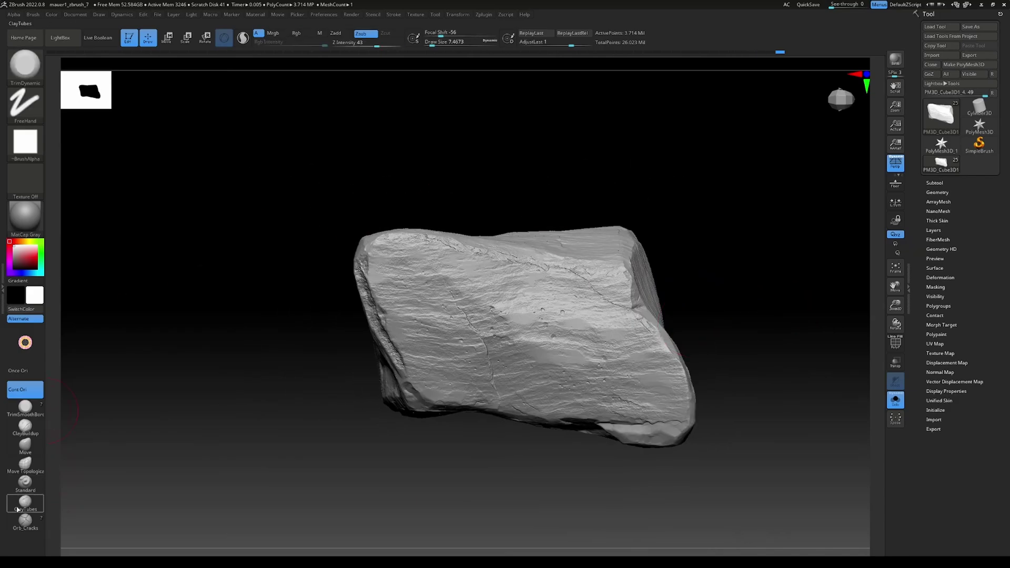
Return to the Standard brush, load the Rock_Crack1 alpha and stamp a fine crack on the lower part of the large face.
left_click(24, 485)
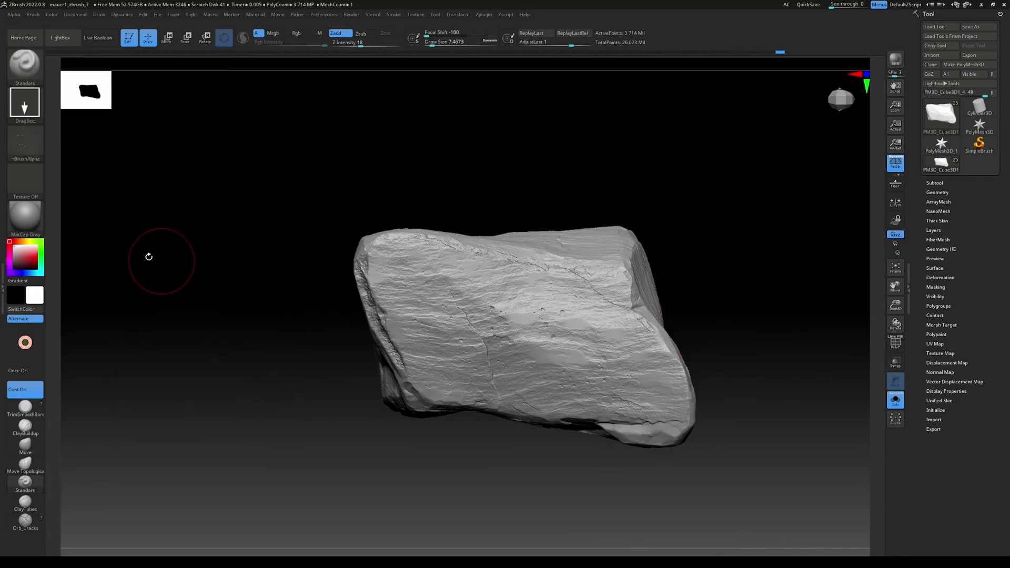
left_click(25, 143)
left_click(301, 279)
left_click_drag(493, 460, 436, 505, "alt")
mouse_move(707, 348)
left_mouse_down()
mouse_move(711, 336)
mouse_move(480, 264)
left_mouse_up()
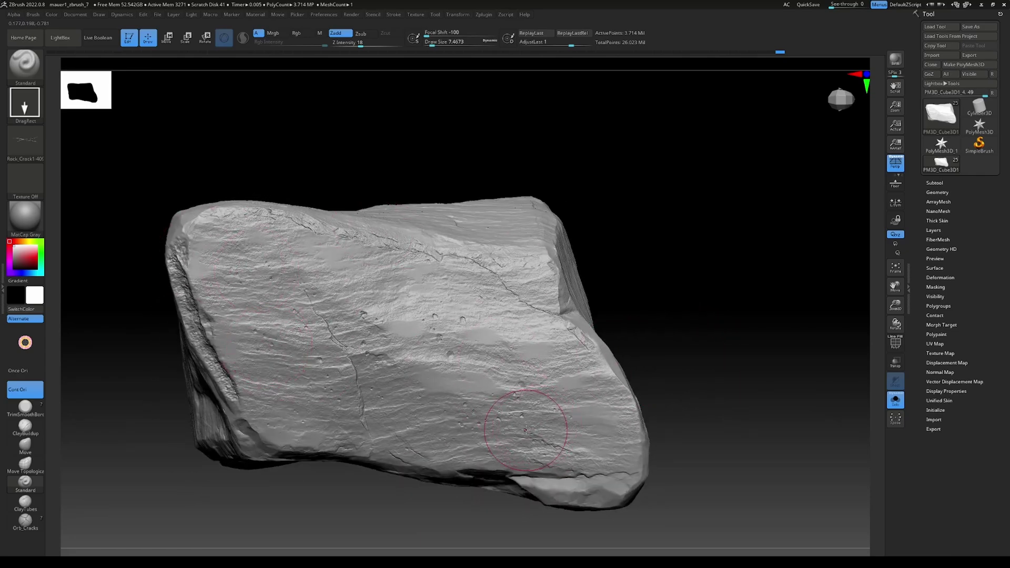
mouse_move(522, 421)
left_mouse_down()
mouse_move(606, 374)
mouse_move(601, 239)
mouse_move(566, 207)
mouse_move(528, 235)
mouse_move(524, 287)
mouse_move(494, 253)
mouse_move(614, 259)
left_mouse_up()
left_click_drag(721, 361, 720, 368)
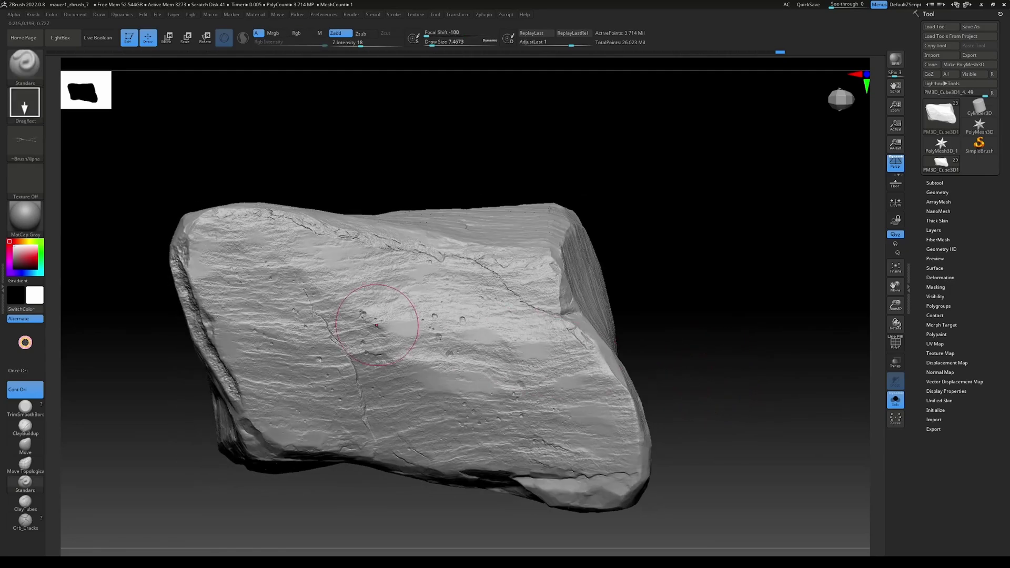
Load the Rock_Crack2 alpha and stamp a crack near the lower corner of the large face.
left_click(36, 160)
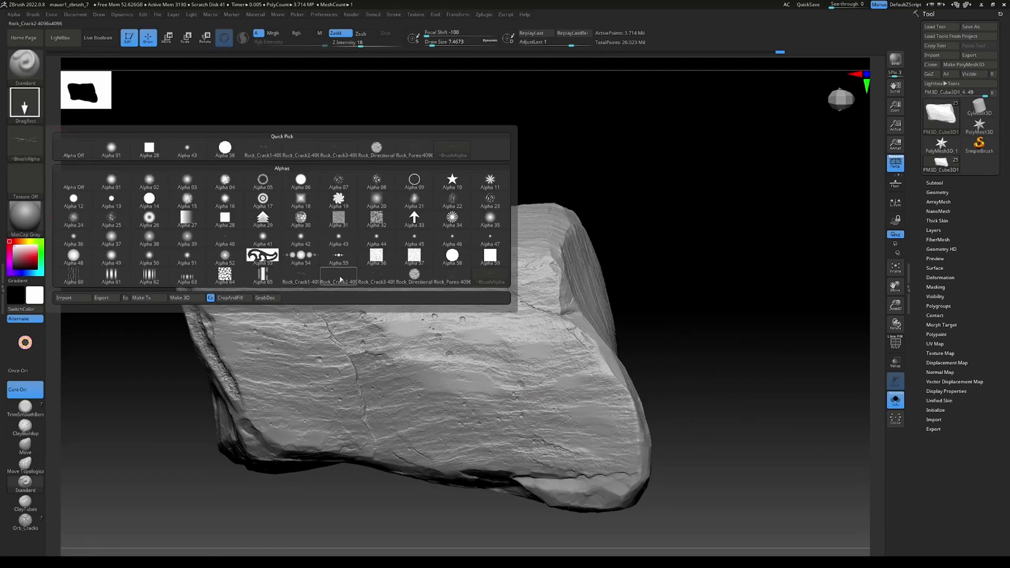
left_click(340, 279)
mouse_move(658, 295)
left_mouse_down()
mouse_move(682, 340)
mouse_move(671, 324)
mouse_move(681, 329)
mouse_move(601, 356)
left_mouse_up()
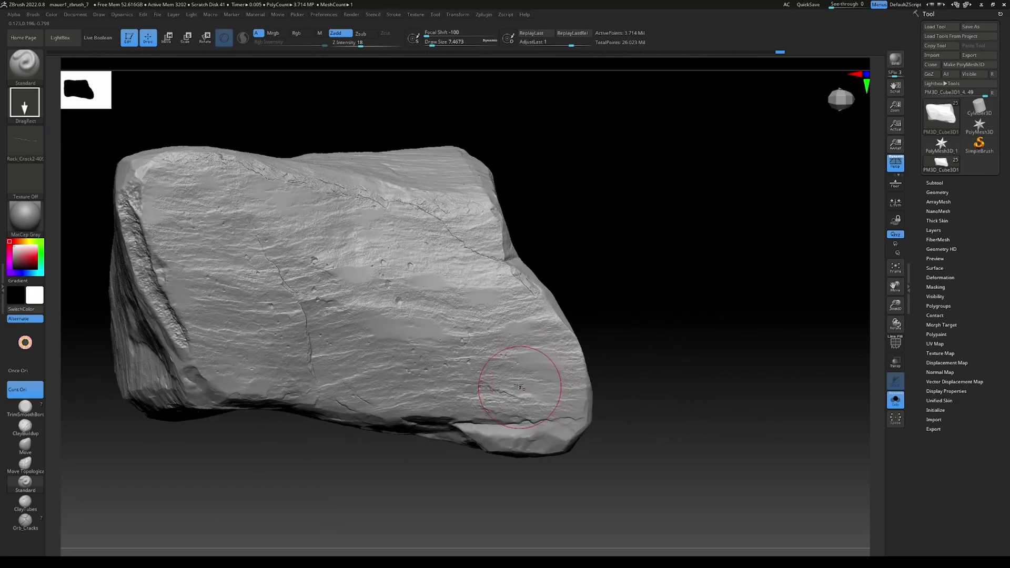
left_click_drag(518, 385, 569, 394)
mouse_move(668, 371)
left_mouse_down()
mouse_move(642, 367)
mouse_move(665, 355)
left_mouse_up()
Stamp further Rock_Crack2 cracks over the large face, including a long diagonal one from its upper corner toward the lower edge.
mouse_move(461, 241)
left_mouse_down()
mouse_move(499, 196)
mouse_move(510, 210)
left_mouse_up()
left_click_drag(551, 378, 574, 345, "shift")
mouse_move(628, 302)
left_mouse_down()
mouse_move(611, 308)
mouse_move(626, 321)
left_mouse_up()
left_click_drag(317, 275, 263, 331)
mouse_move(697, 307)
left_mouse_down()
mouse_move(681, 318)
mouse_move(688, 305)
left_mouse_up()
left_click_drag(247, 202, 202, 245)
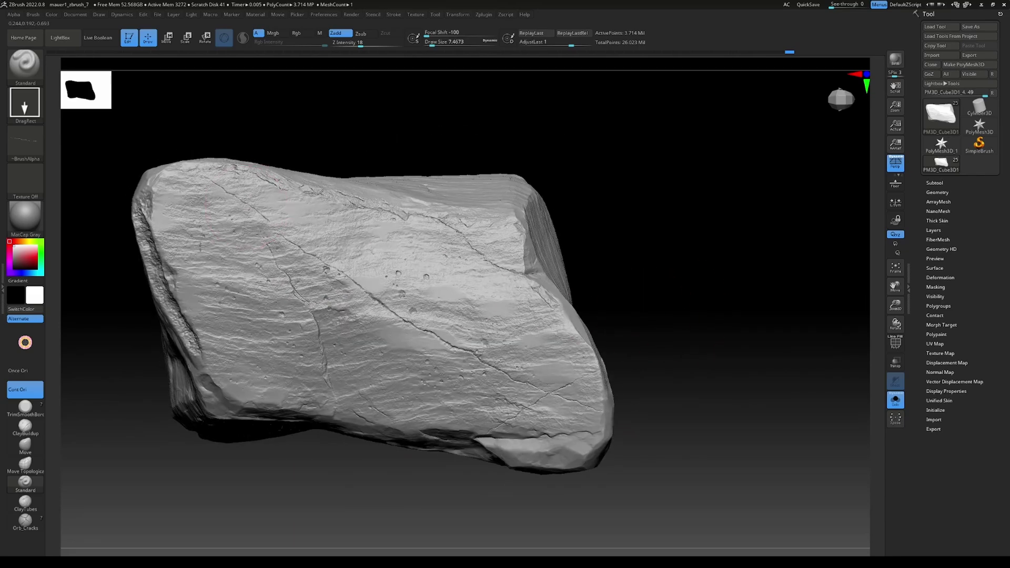
Stamp the Rock_Pores alpha across the long notched side face and undo the last stamp.
left_click_drag(662, 322, 387, 362)
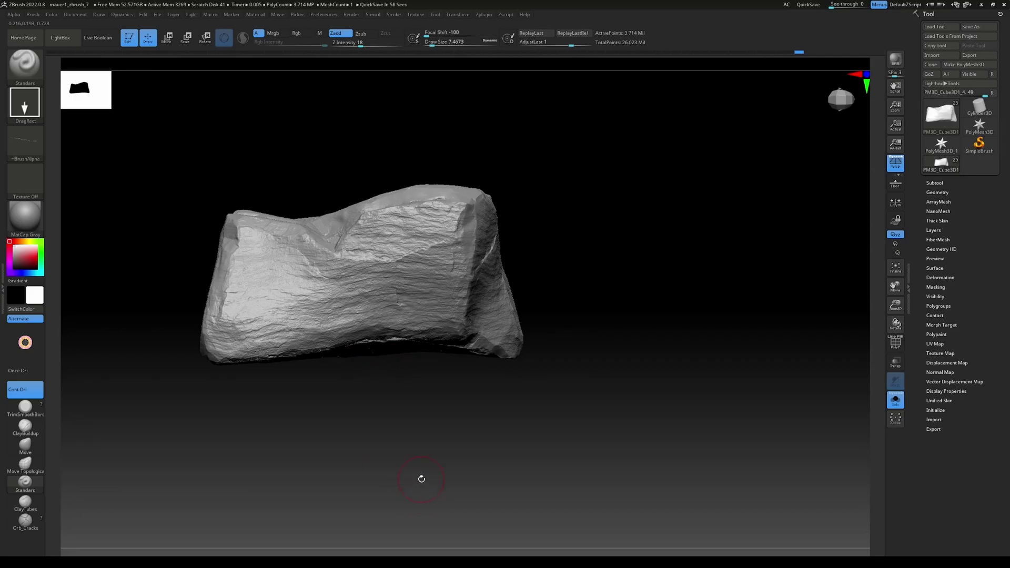
left_click(24, 140)
left_click(301, 258)
left_click_drag(368, 421, 400, 456)
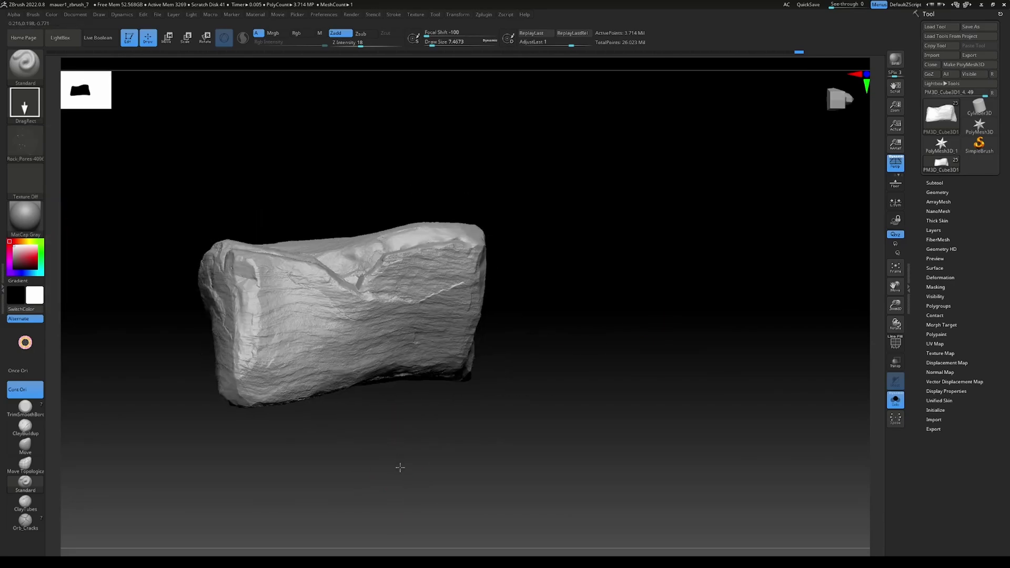
left_click(26, 142)
left_click(254, 256)
mouse_move(283, 333)
left_mouse_down()
mouse_move(321, 303)
mouse_move(294, 259)
mouse_move(311, 236)
left_mouse_up()
key("ctrl+z")
Load the Rock_Crack3 alpha and stamp branching cracks near the upper edge of the notched side face, on both sides of the notch.
left_click(25, 140)
left_click(324, 299)
right_click_drag(324, 299, 368, 318, "ctrl")
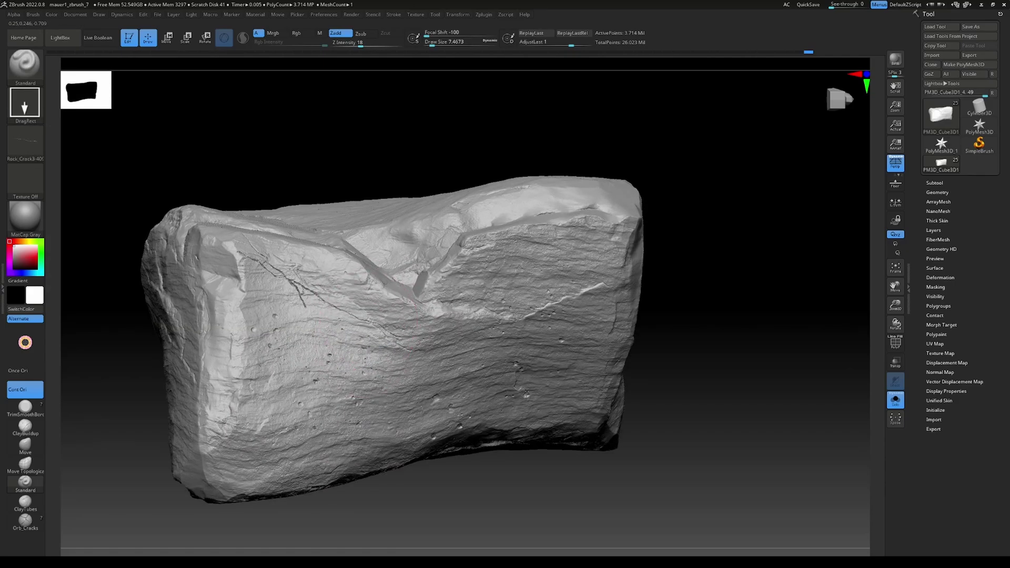
left_click_drag(448, 485, 411, 506)
right_click_drag(505, 513, 483, 475, "ctrl")
left_click_drag(482, 475, 500, 473)
left_click_drag(503, 301, 547, 248)
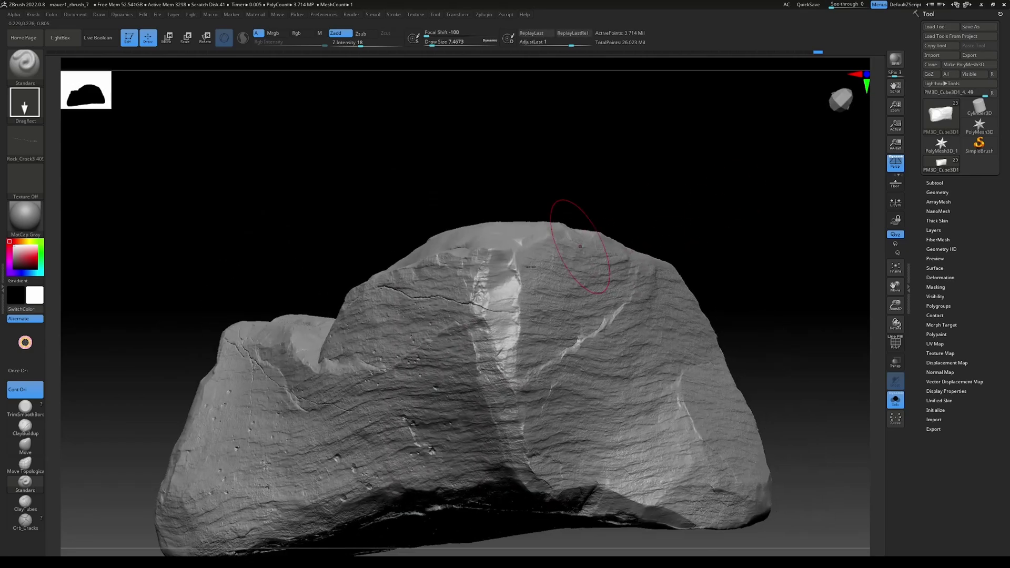
Spray ClayBuildup roughness down the smooth bright corner edge between the textured faces.
left_click(25, 425)
left_click_drag(495, 249, 506, 359)
left_click(25, 503)
mouse_move(513, 294)
right_mouse_down()
mouse_move(654, 234)
mouse_move(636, 316)
mouse_move(645, 324)
mouse_move(644, 284)
right_mouse_up()
Roughen the smooth broken edge below the broad face with sprayed ClayBuildup and ClayTubes strokes.
left_click(25, 425)
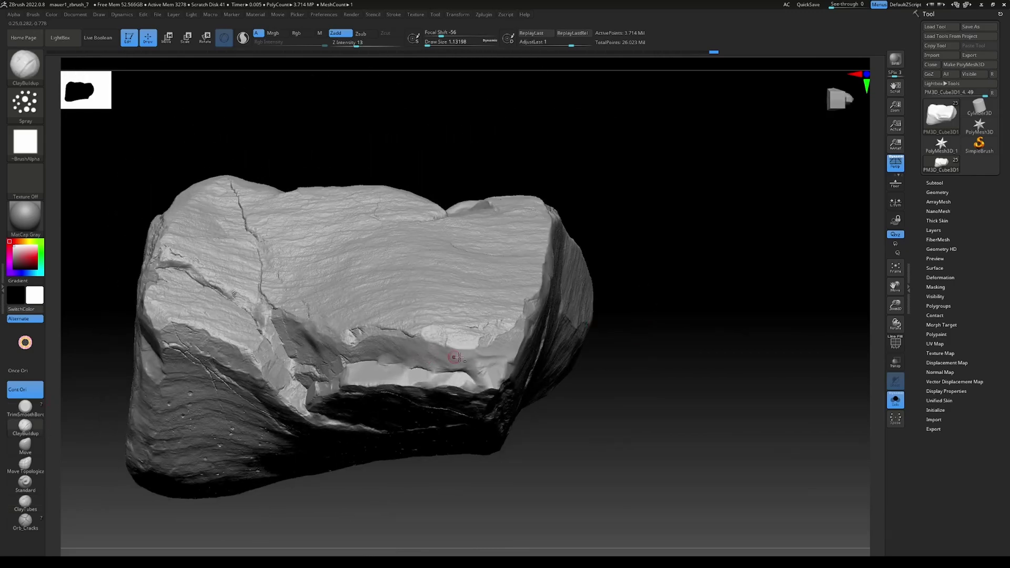
mouse_move(468, 354)
left_mouse_down()
mouse_move(505, 348)
mouse_move(490, 364)
mouse_move(493, 383)
left_mouse_up()
mouse_move(607, 397)
right_mouse_down()
mouse_move(531, 397)
mouse_move(621, 389)
right_mouse_up()
left_click(25, 502)
left_click_drag(500, 365, 467, 360)
Trim the end of the broken edge with the TrimSmoothBorder brush at a draw size of about 2.2.
left_click(24, 408)
mouse_move(589, 476)
right_mouse_down()
mouse_move(473, 479)
mouse_move(474, 519)
right_mouse_up()
key("s")
left_click_drag(517, 342, 522, 368)
mouse_move(547, 450)
right_mouse_down()
mouse_move(633, 450)
mouse_move(575, 478)
right_mouse_up()
Switch to the Standard brush and stamp the Rock_Pores alpha across the middle of the broad face.
left_click(25, 484)
left_click(25, 142)
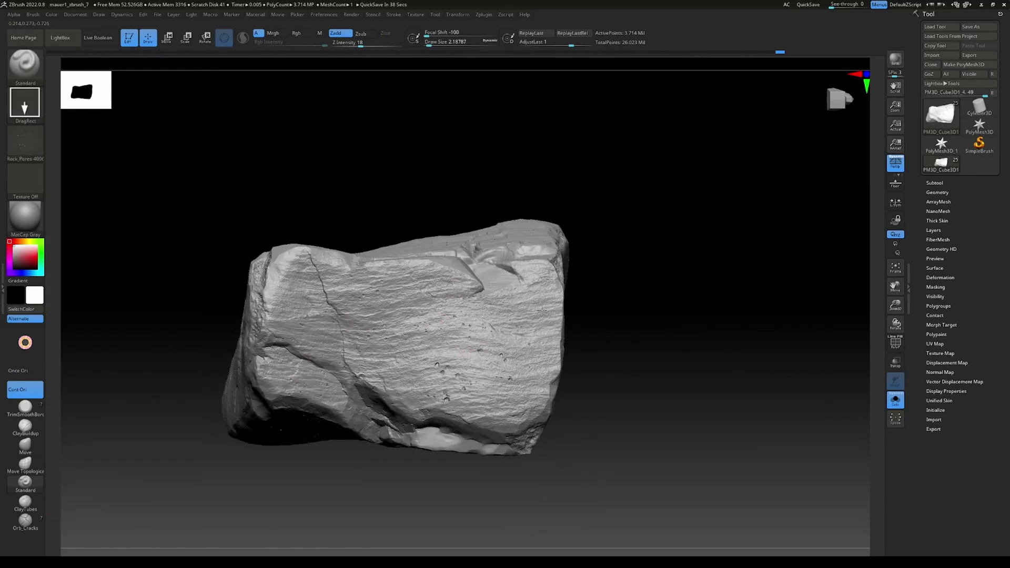
right_click_drag(541, 309, 584, 336)
Load the Rock_Crack2 alpha and stamp a long diagonal crack across the broad pored face.
left_click(25, 142)
left_click(339, 275)
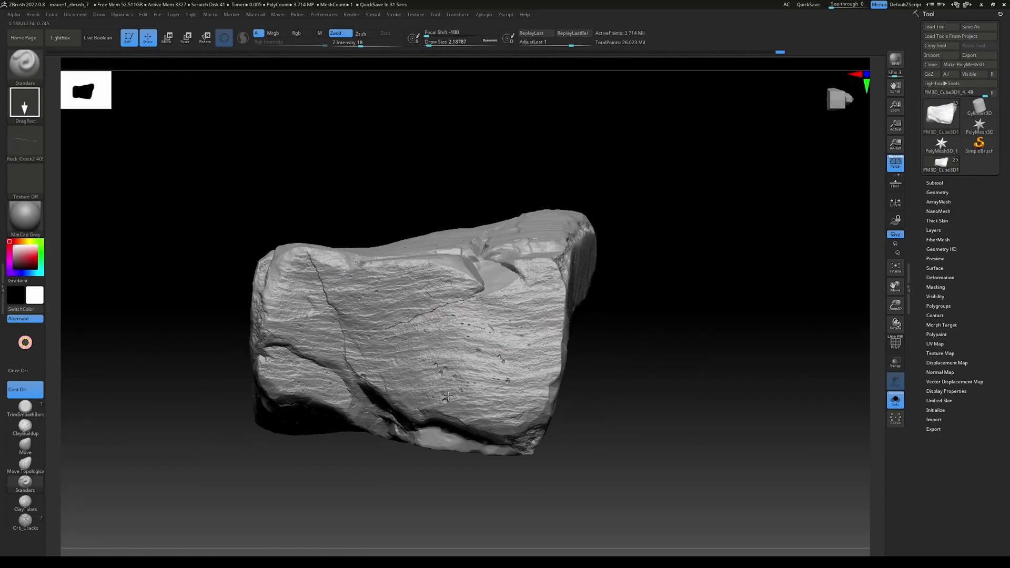
left_click_drag(448, 397, 451, 396)
right_click_drag(615, 369, 633, 371)
left_click_drag(433, 325, 384, 436)
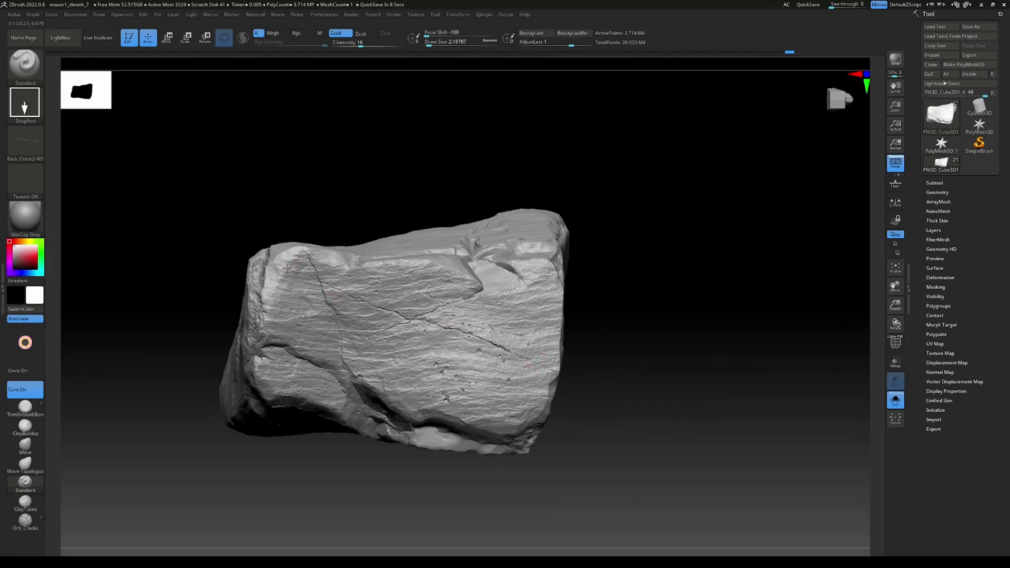
Reload the Rock_Pores alpha and stamp pores on the block's end faces.
right_click_drag(685, 361, 585, 437)
left_click(25, 142)
left_click(452, 276)
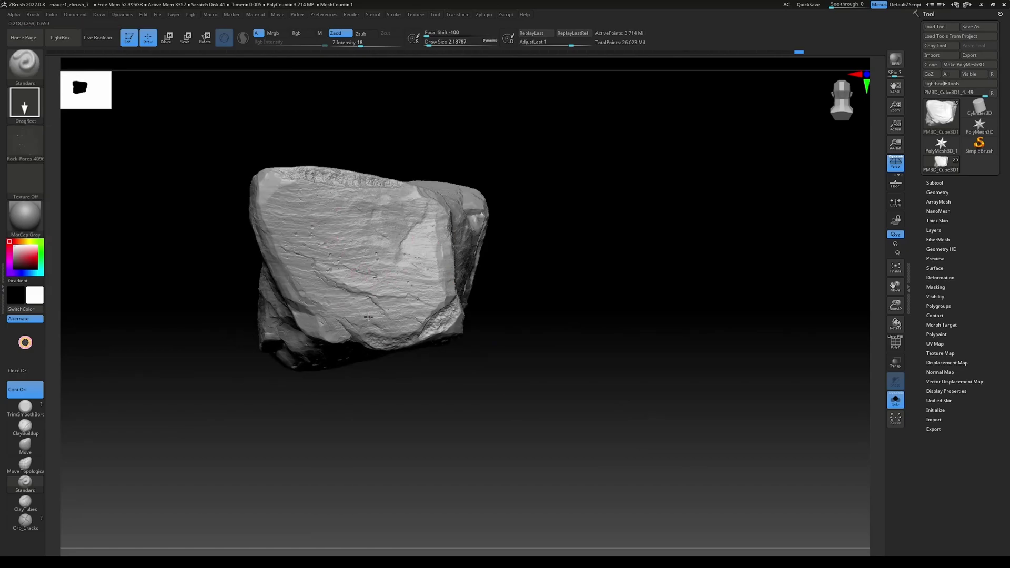
right_click_drag(389, 410, 472, 432)
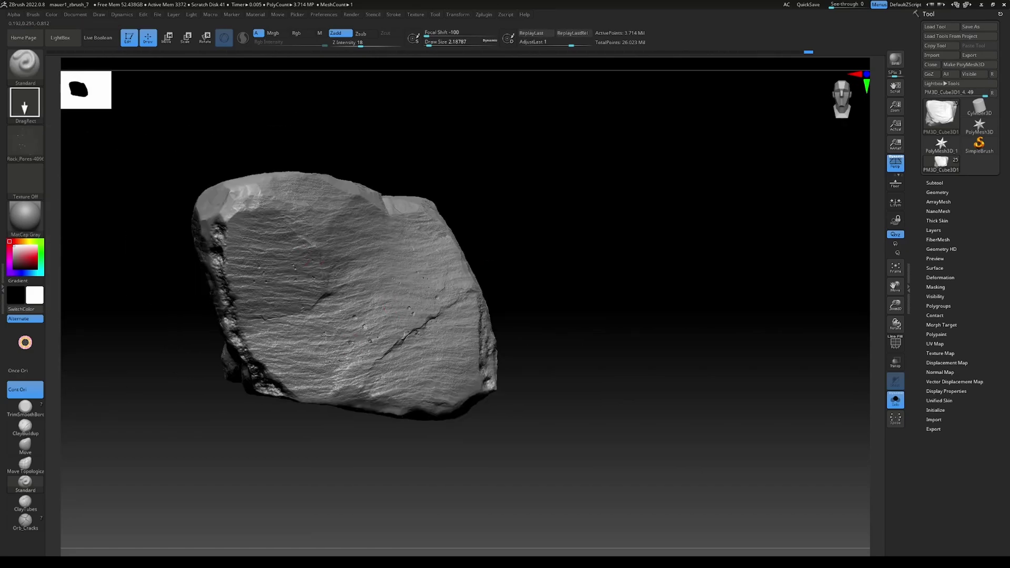
Load the Rock_Crack3 alpha and stamp a diagonal crack in the upper part of the pored end face.
right_click_drag(545, 363, 500, 384)
left_click(24, 142)
left_click(373, 271)
right_click_drag(409, 461, 385, 220)
right_click_drag(582, 219, 335, 261)
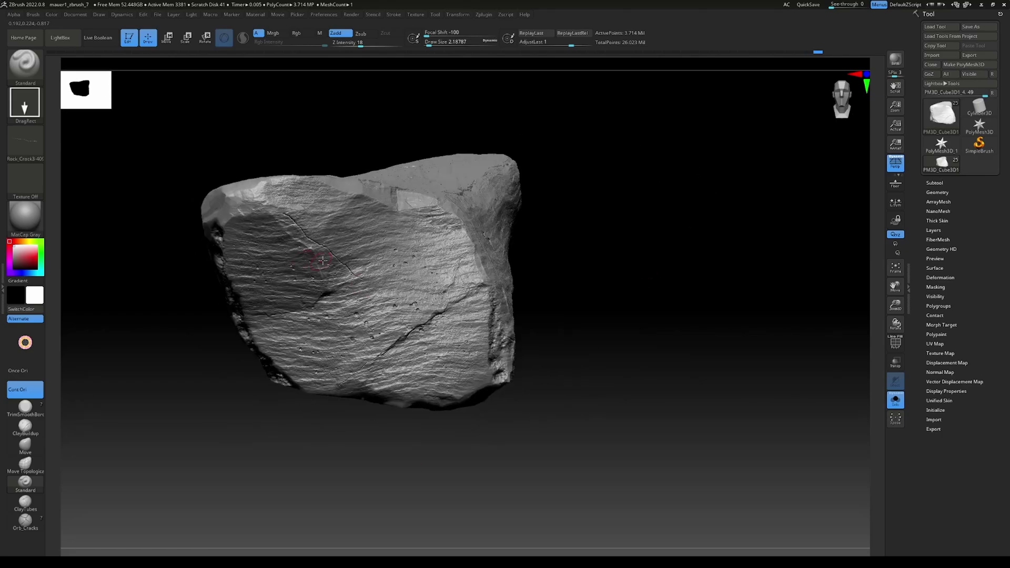
Stamp rock cracks on the remaining long side face, undoing one stamp and placing it again.
mouse_move(614, 345)
right_mouse_down()
mouse_move(615, 356)
mouse_move(475, 282)
right_mouse_up()
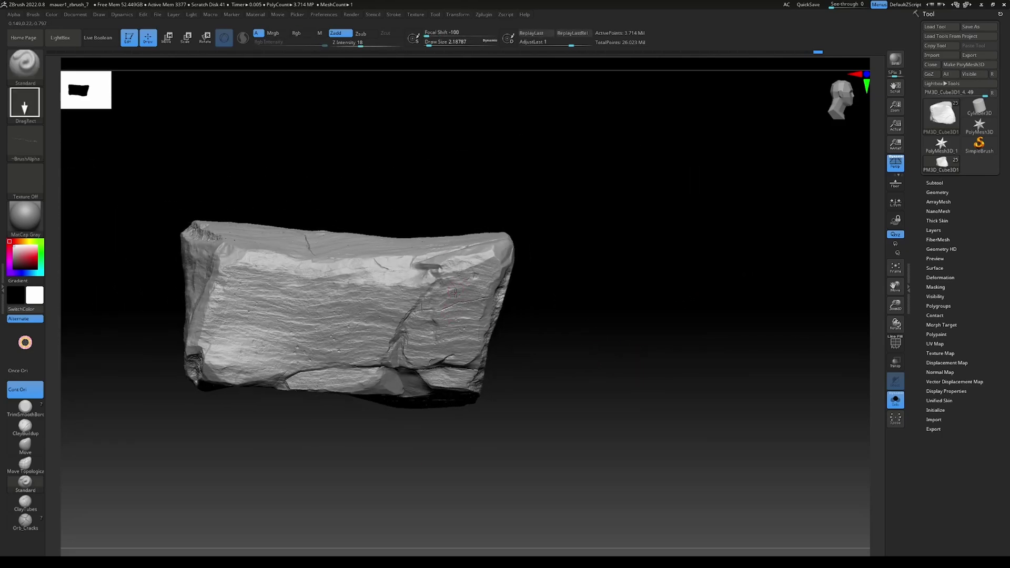
left_click(25, 141)
left_click(451, 146)
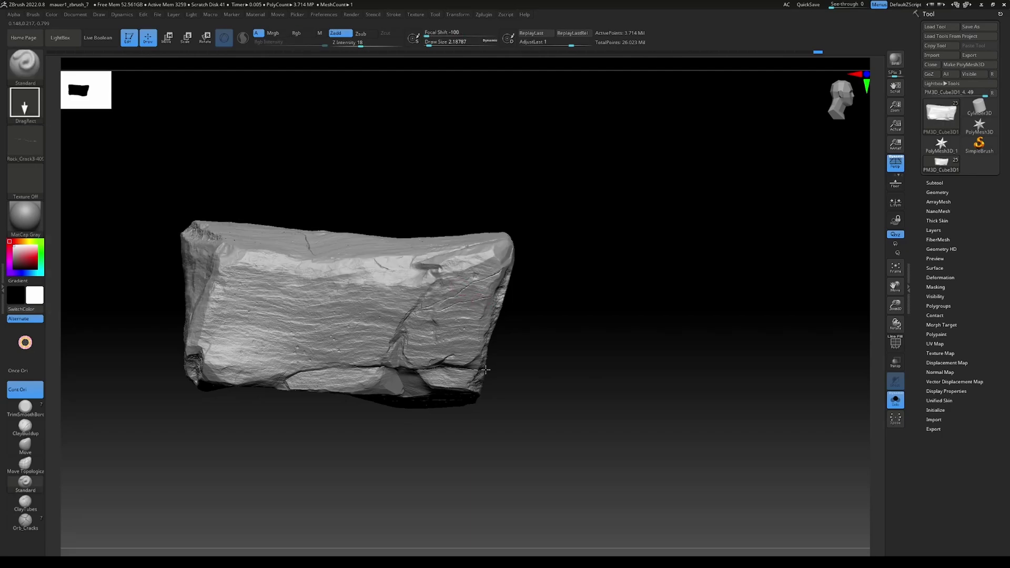
right_click_drag(586, 388, 631, 372)
left_click_drag(304, 311, 335, 209)
key("ctrl+z")
left_click_drag(323, 311, 313, 407)
Show the whole scene again and examine the detailed stones placed along the wall's lower corner.
right_click_drag(401, 381, 855, 400)
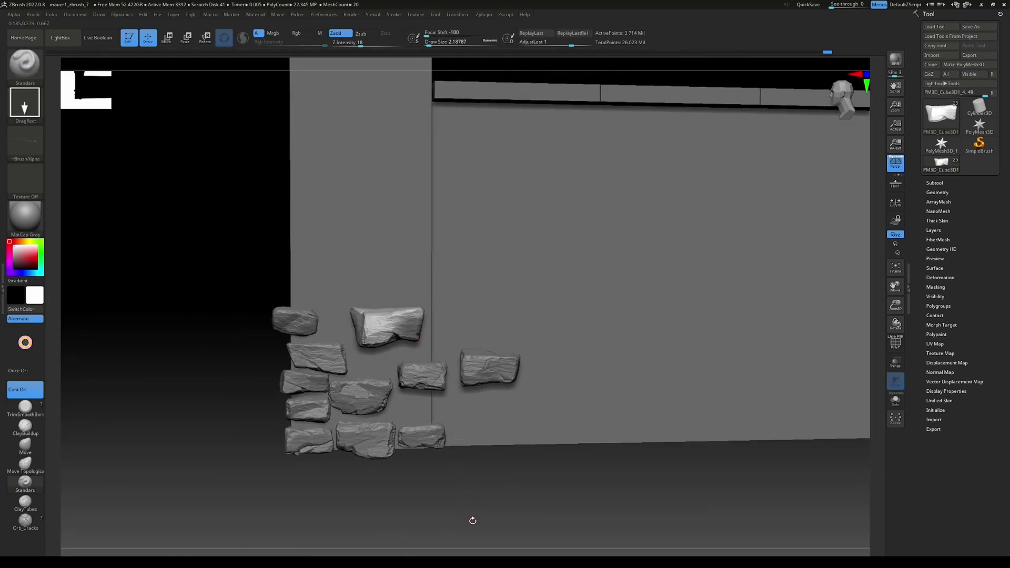
right_click_drag(470, 518, 513, 528)
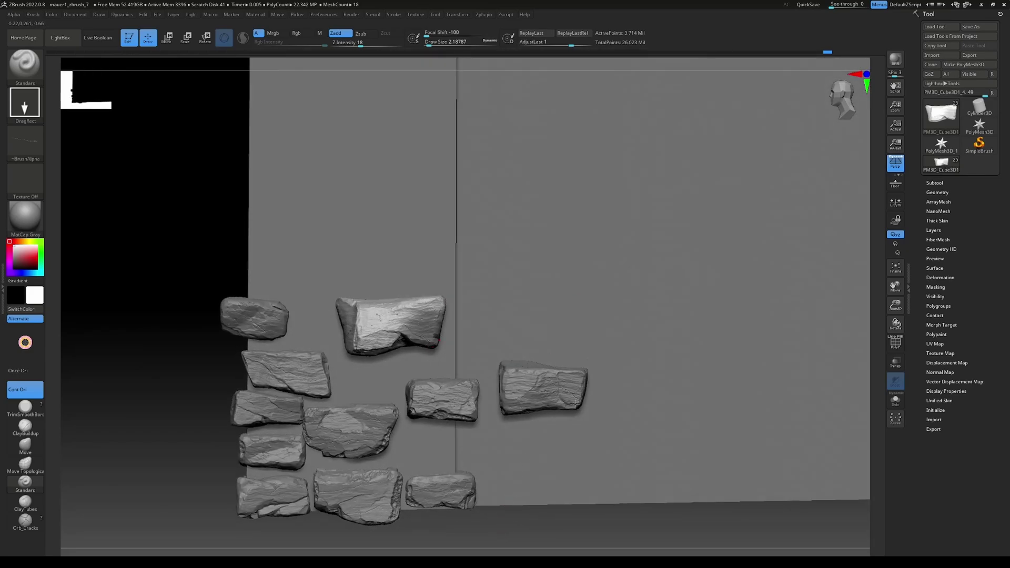
right_click_drag(569, 524, 545, 535)
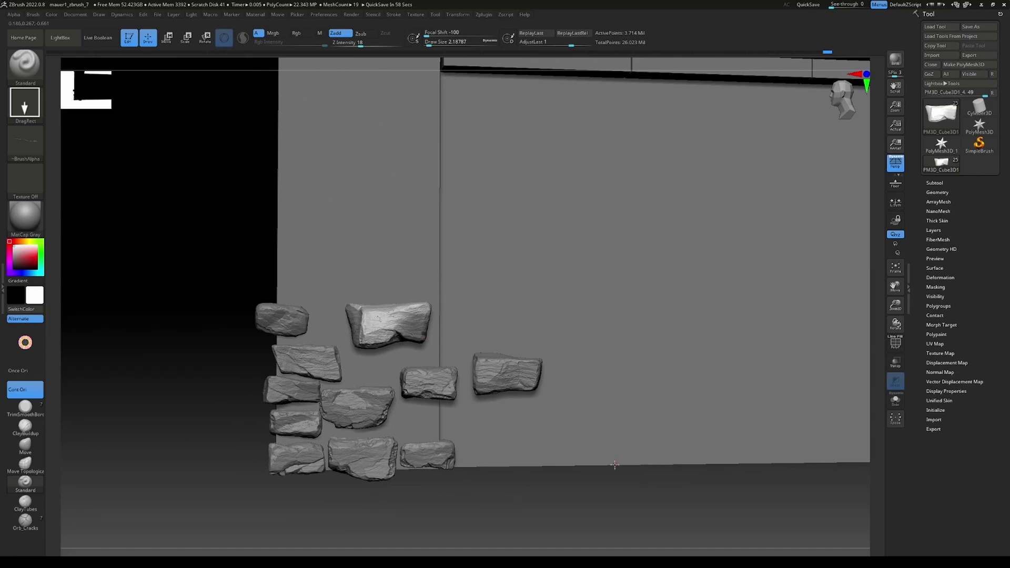
right_click_drag(473, 512, 588, 424)
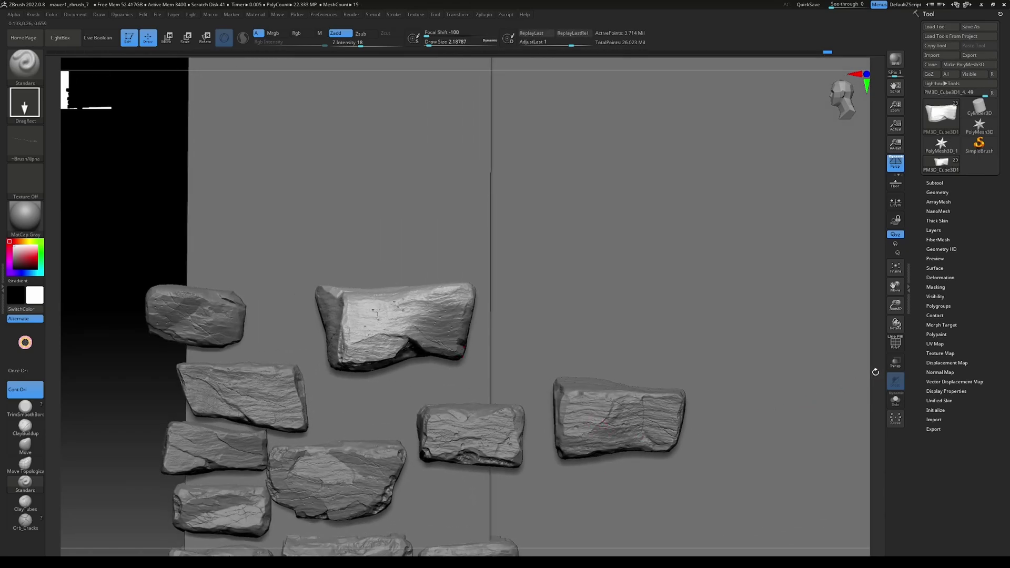
right_click_drag(874, 371, 775, 301, "alt")
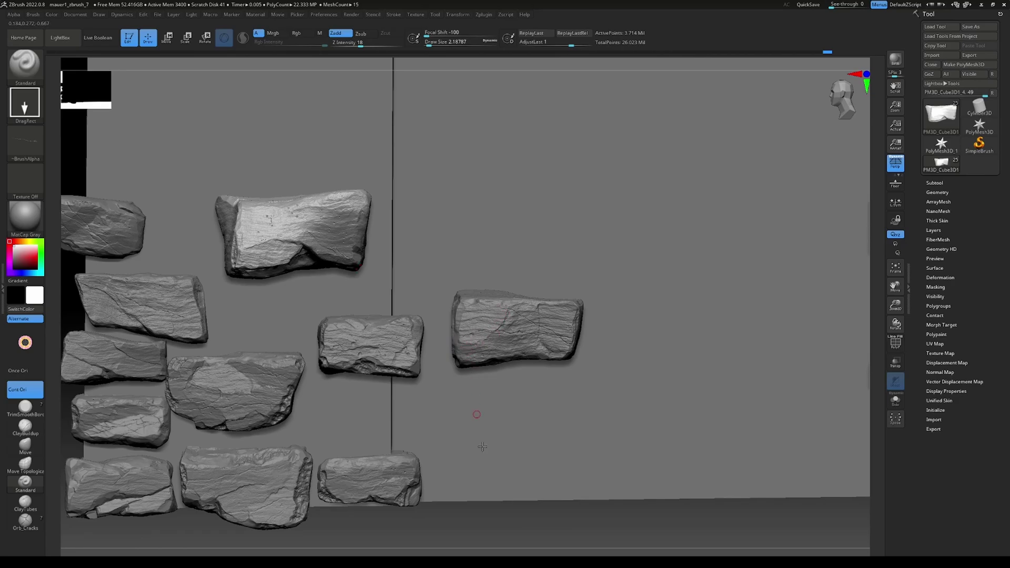
mouse_move(493, 528)
right_mouse_down()
mouse_move(505, 505)
mouse_move(519, 517)
mouse_move(519, 463)
right_mouse_up()
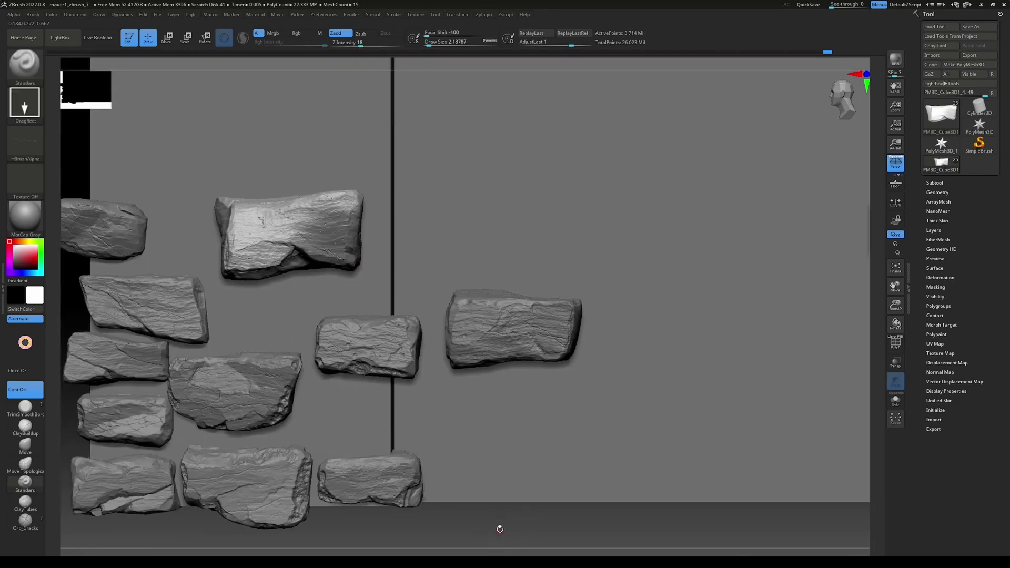
right_click_drag(500, 528, 488, 522)
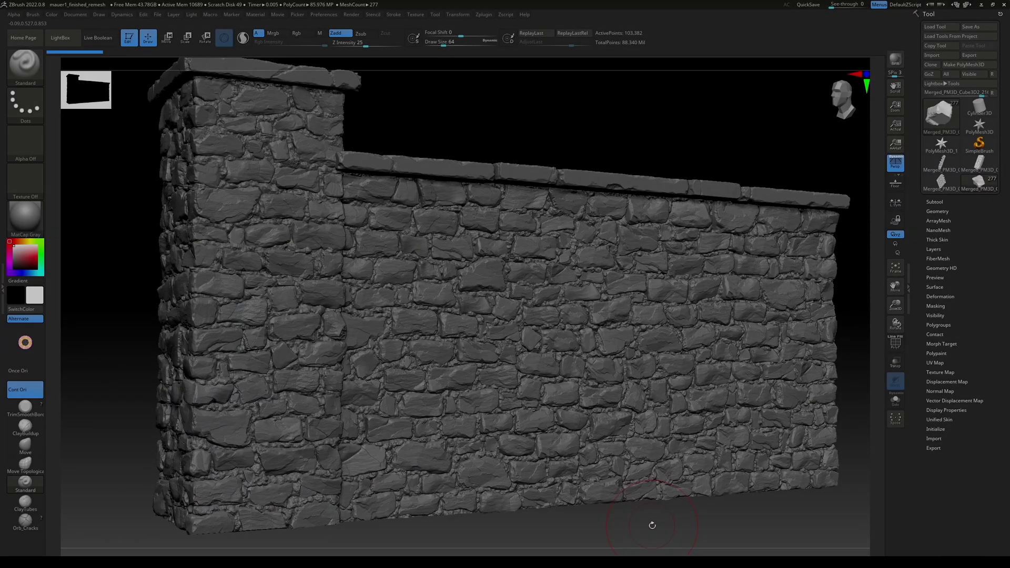